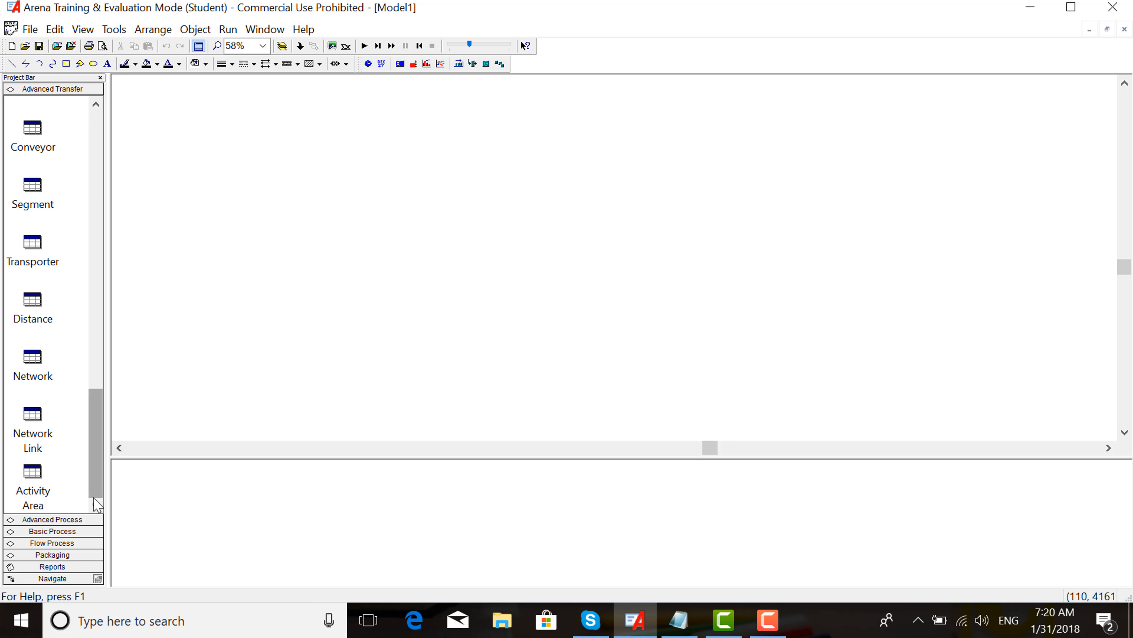
Step: Look through the Advanced Process, Basic Process, Flow Process, Packaging, Reports and Navigate panels of the Project Bar
click(83, 519)
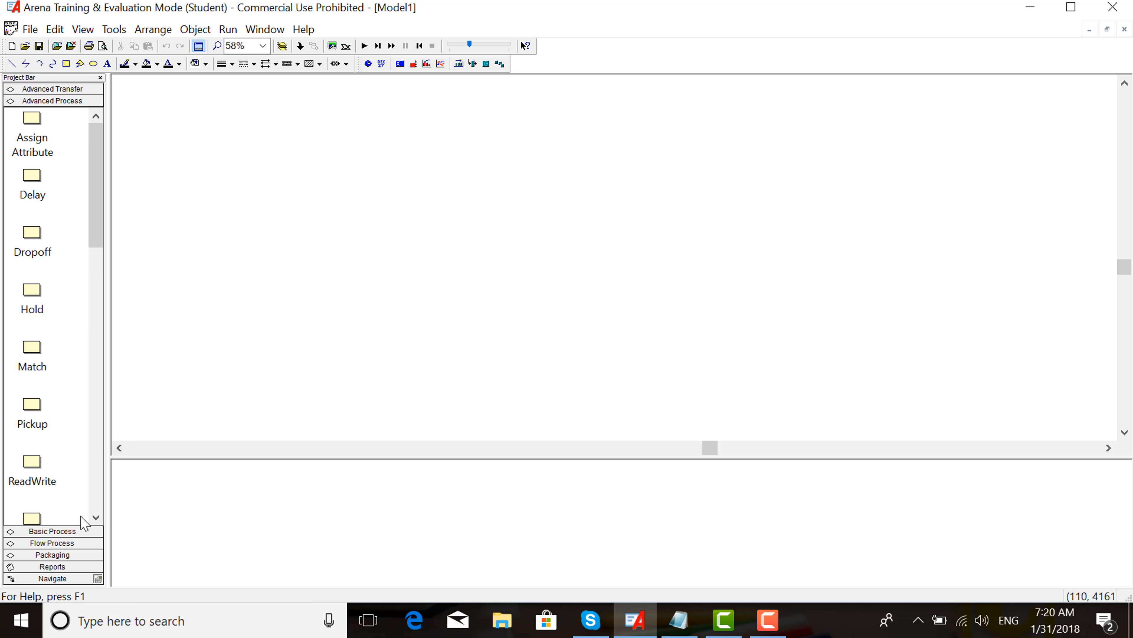
click(80, 532)
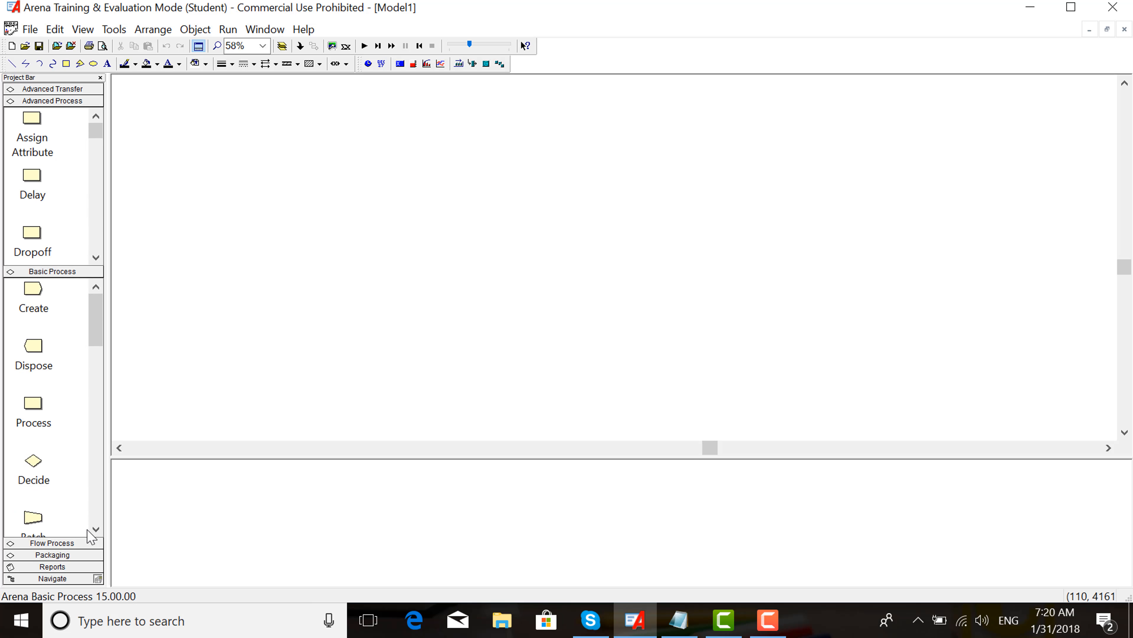
click(76, 543)
click(76, 557)
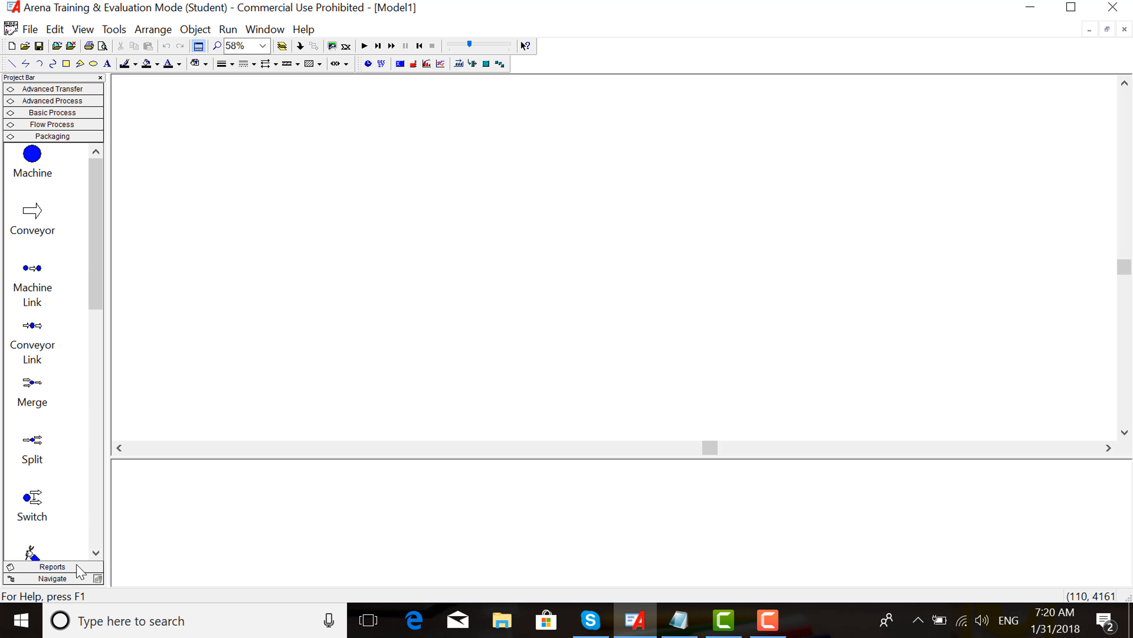
click(79, 567)
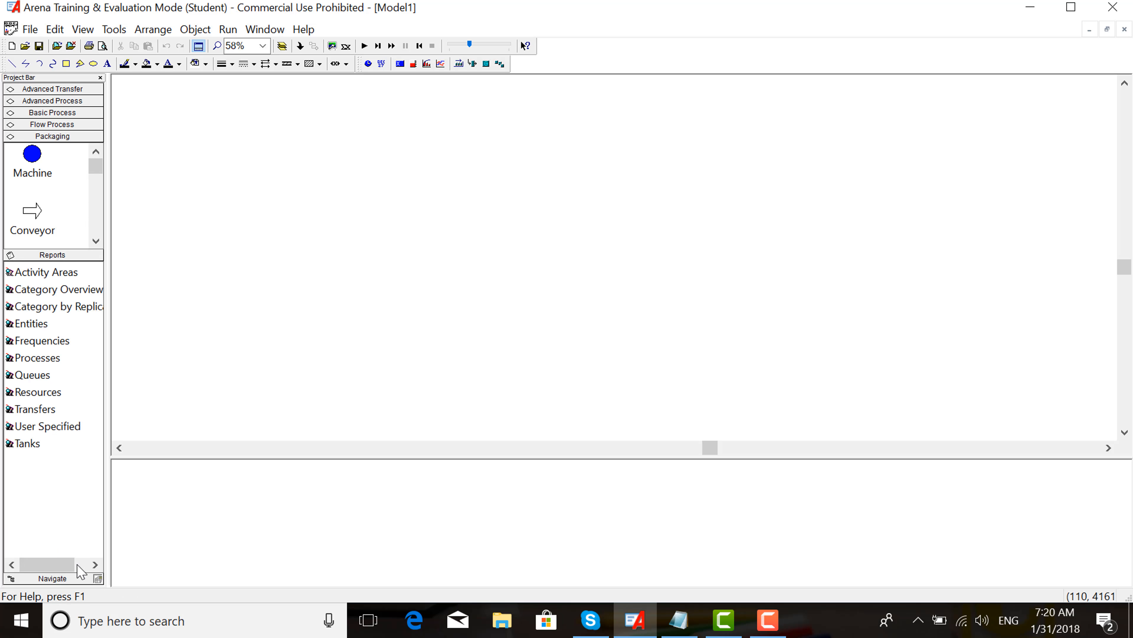
click(68, 579)
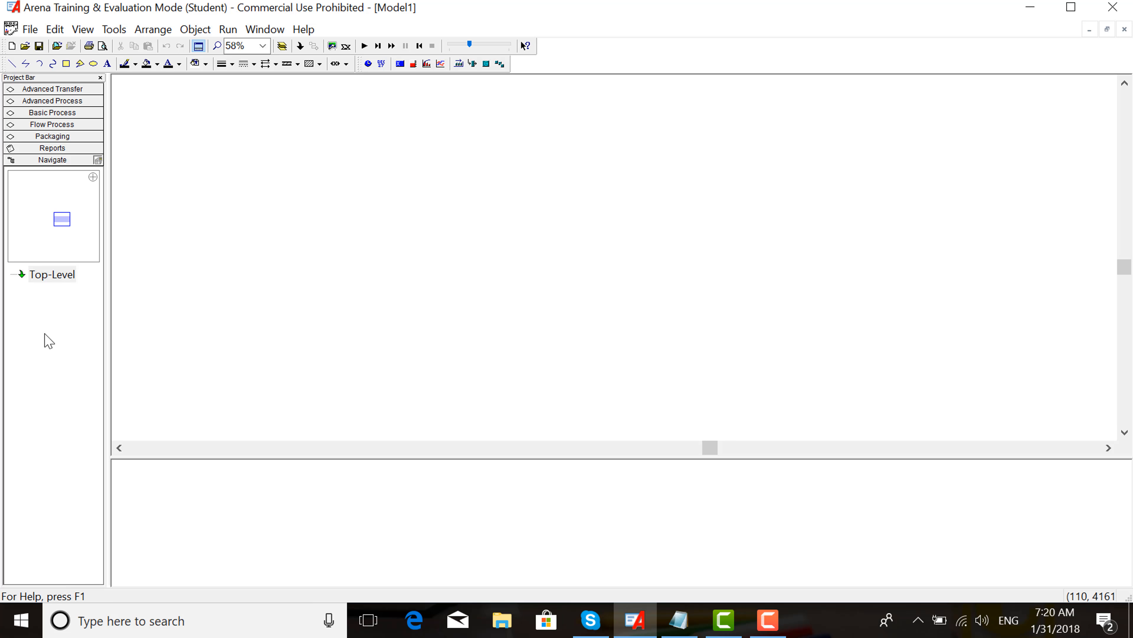
Step: Examine the Basic Process modules, including Create, Dispose, Process, Decide and Batch, and the rest of the panel's list
click(89, 113)
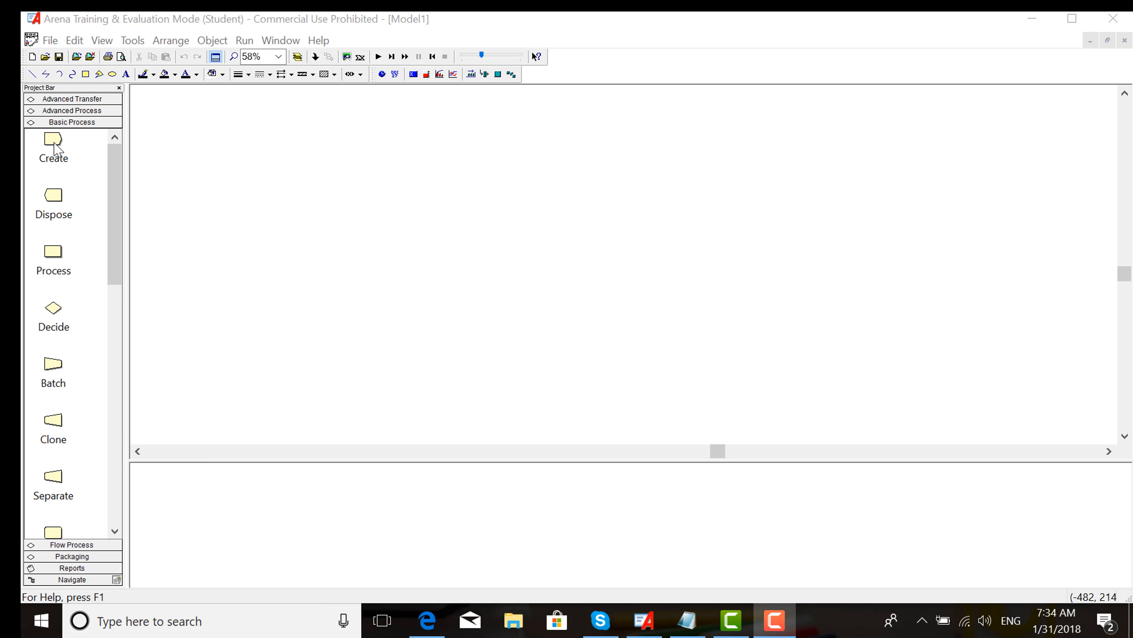
click(53, 144)
click(58, 204)
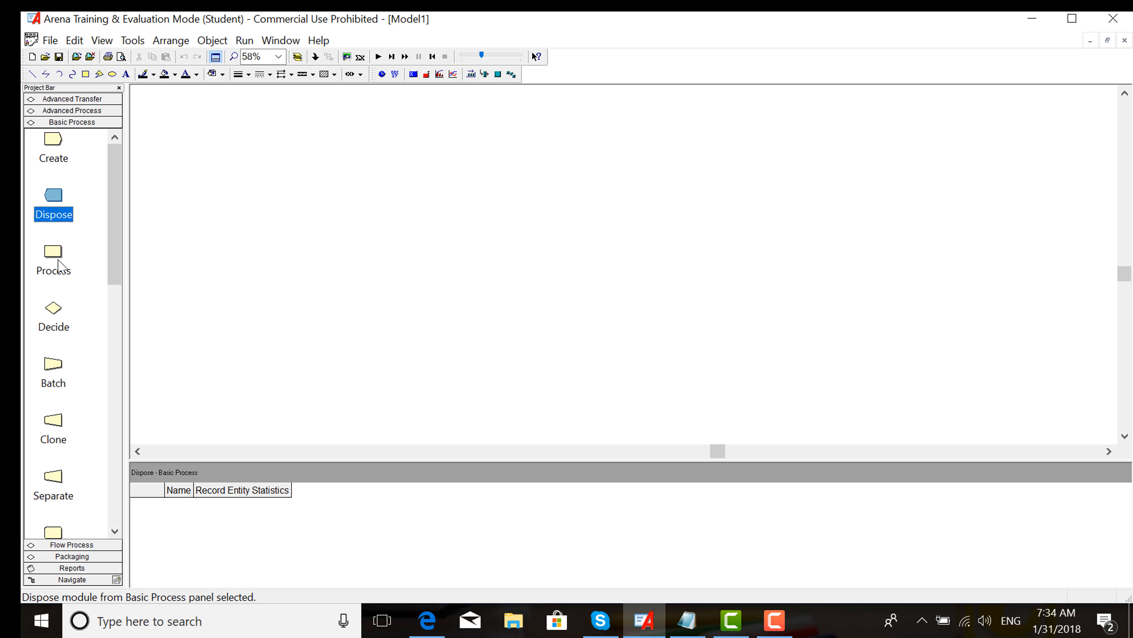
click(61, 266)
click(57, 314)
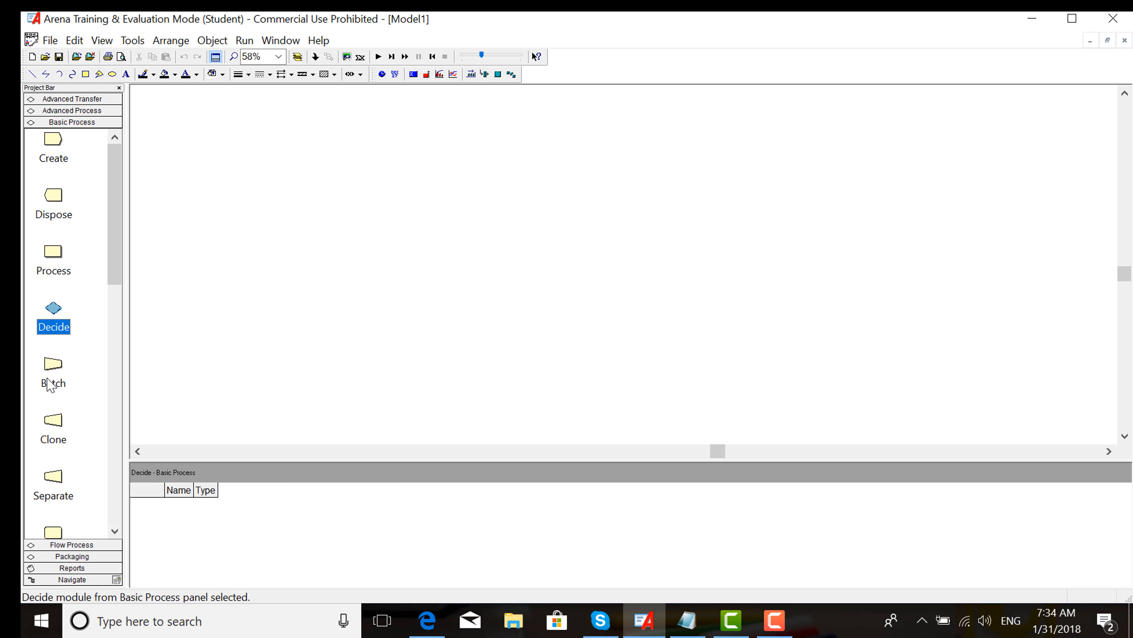
click(50, 384)
drag(117, 279, 117, 344)
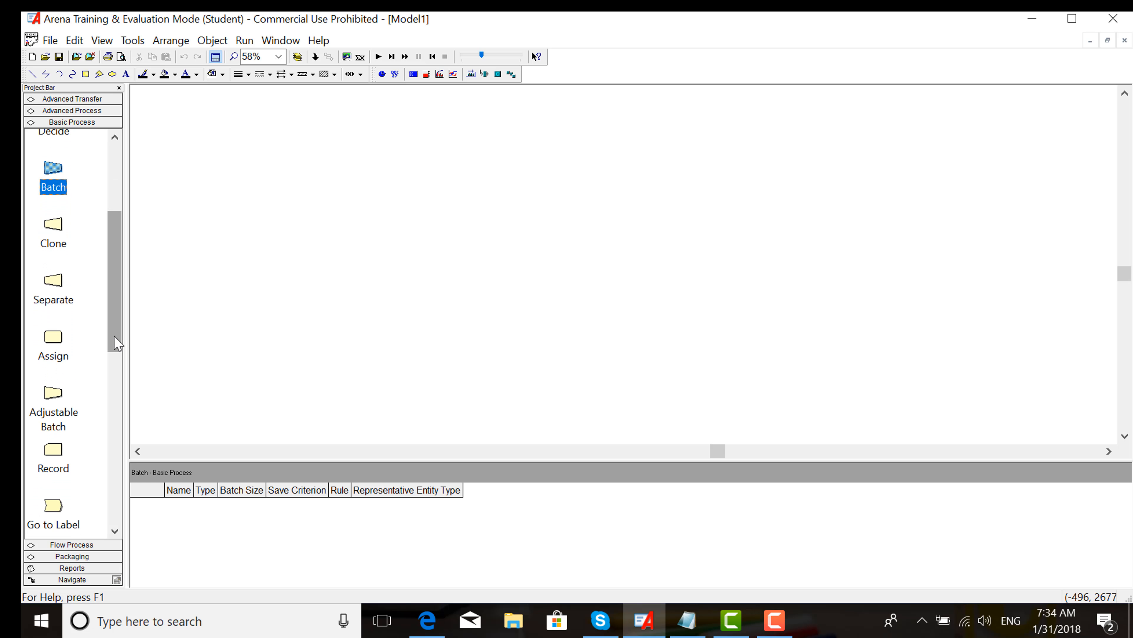
drag(117, 344, 122, 484)
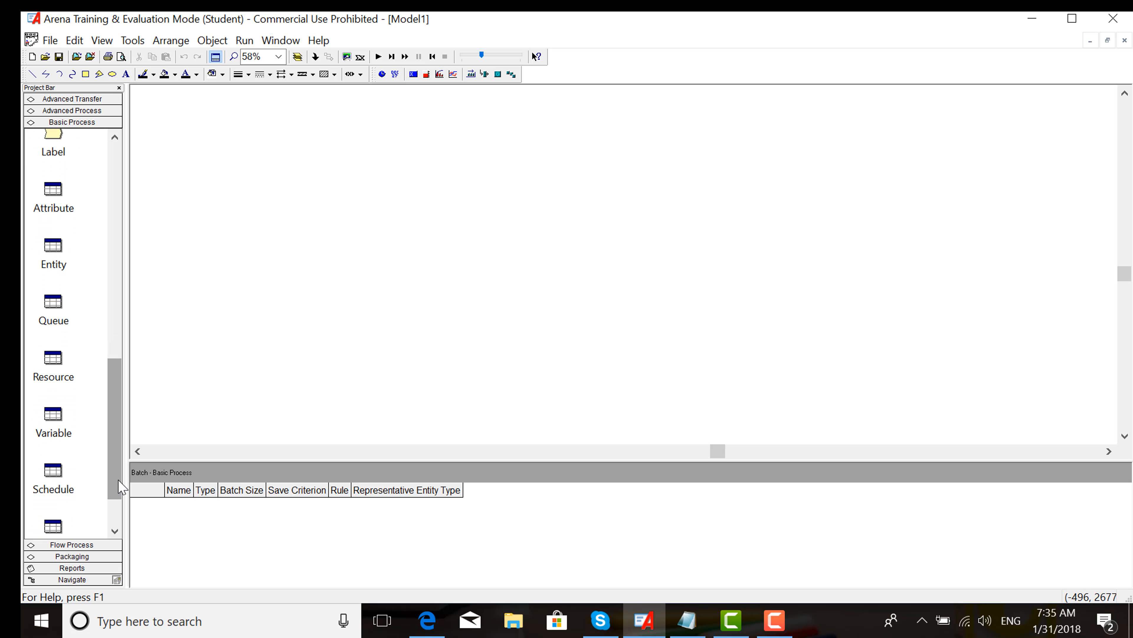
drag(121, 486, 123, 513)
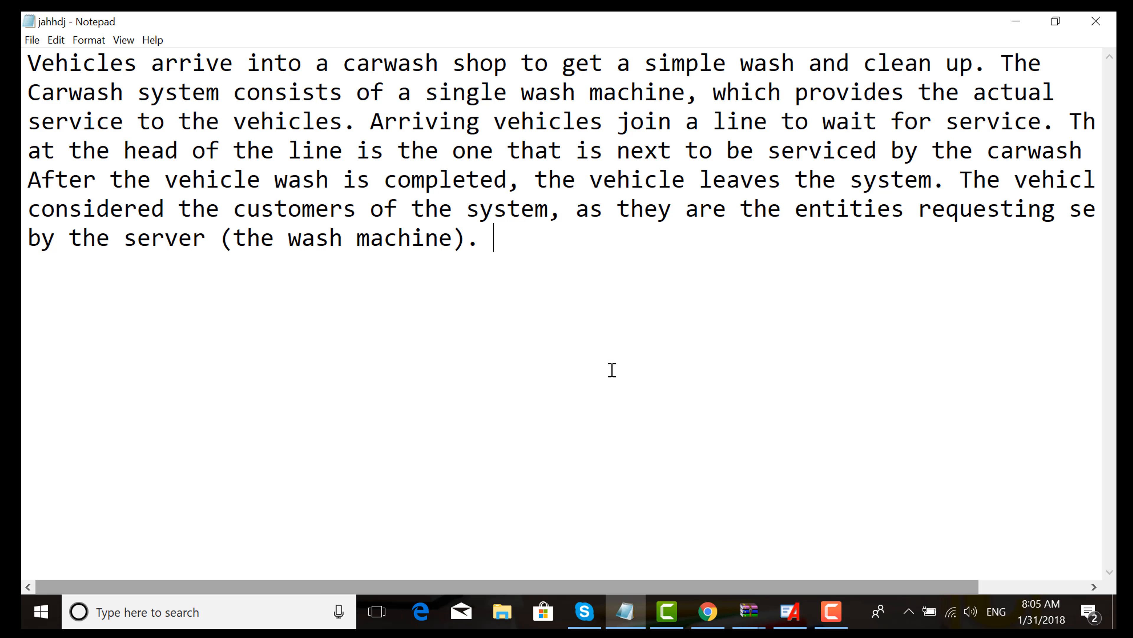
Step: Read the carwash problem description in Notepad, highlighting how vehicles queue for service, leave after washing and act as customers
click(373, 125)
drag(373, 126, 954, 128)
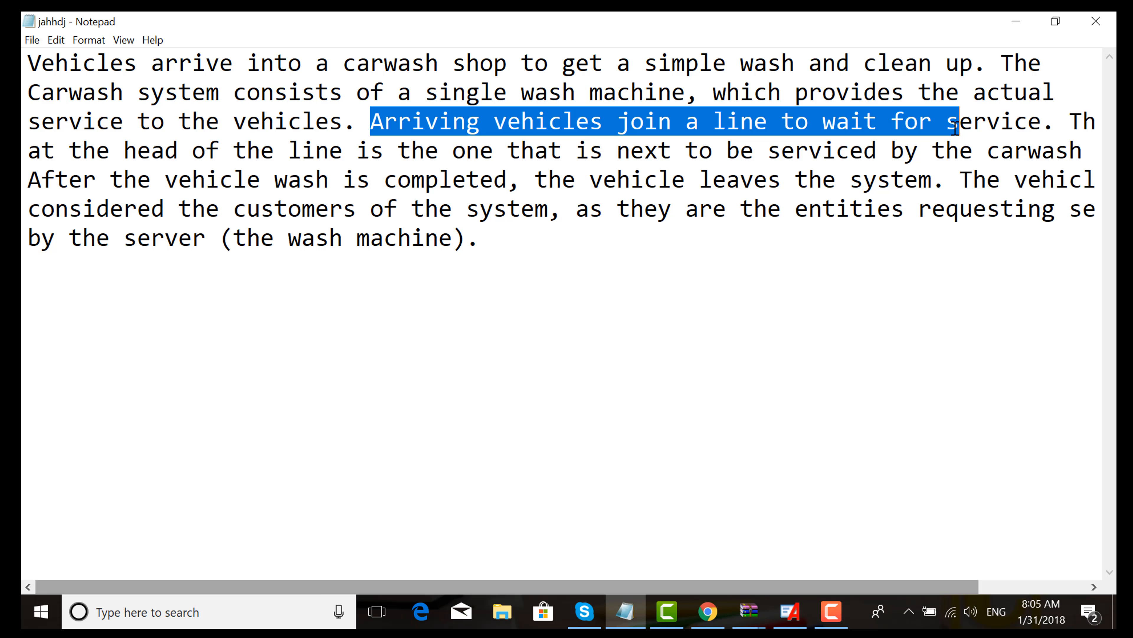
click(591, 193)
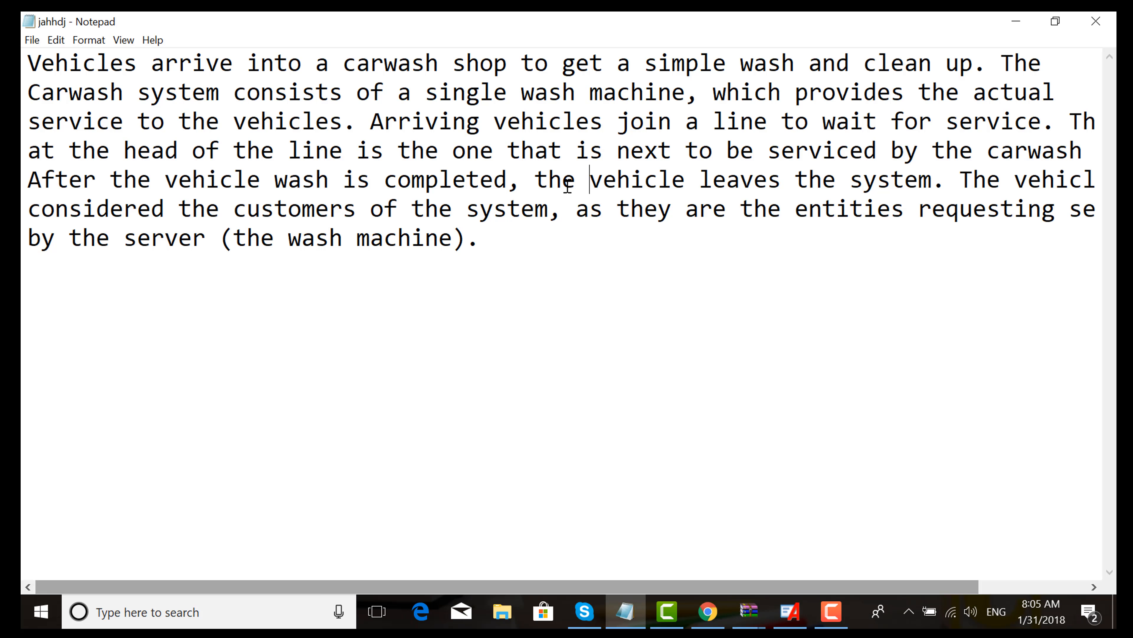
drag(30, 183, 526, 187)
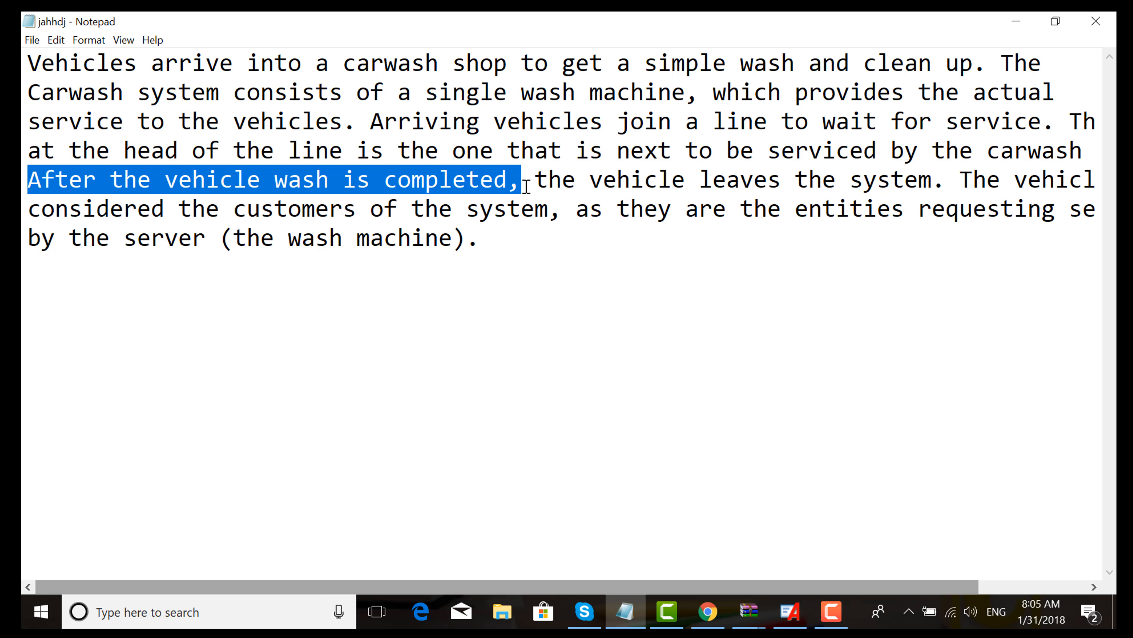
drag(535, 185, 930, 186)
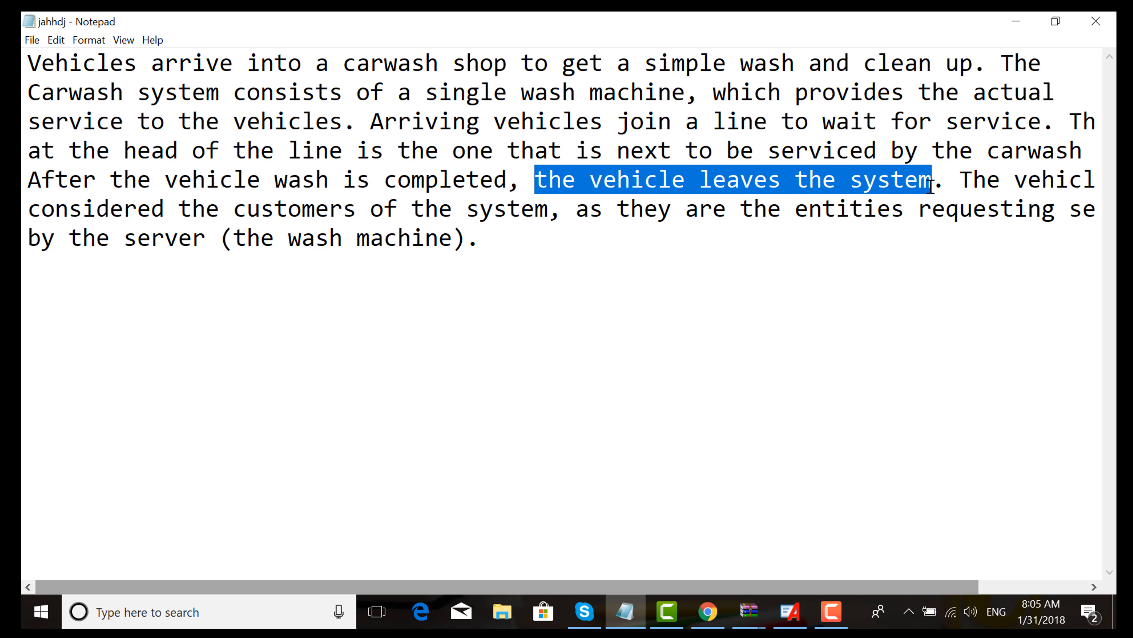
click(536, 295)
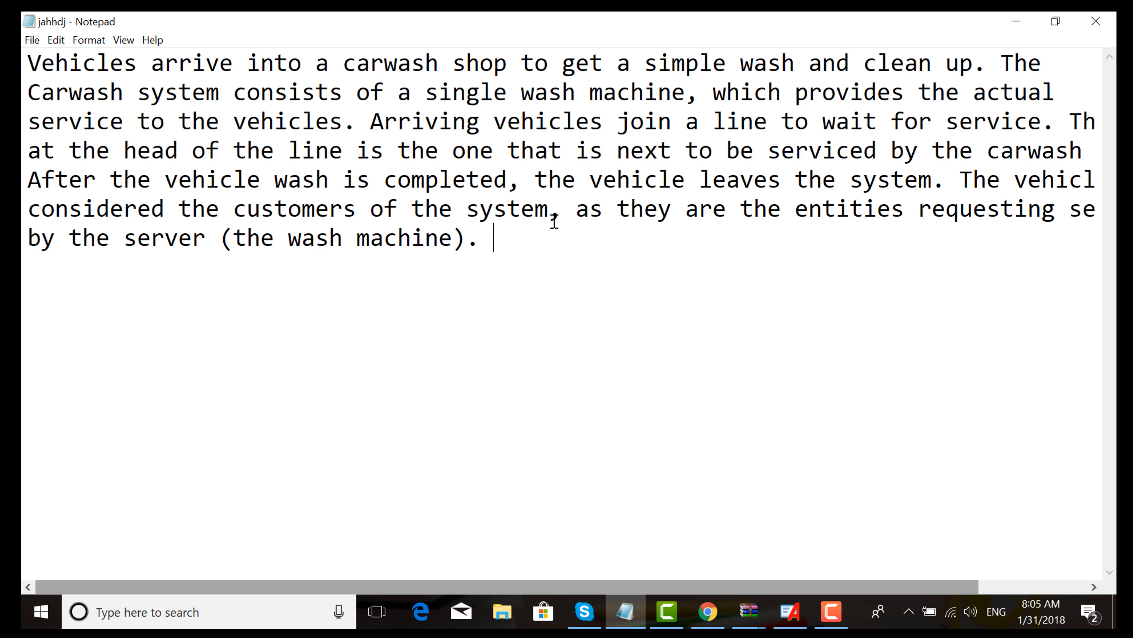
click(973, 180)
drag(1042, 185, 544, 218)
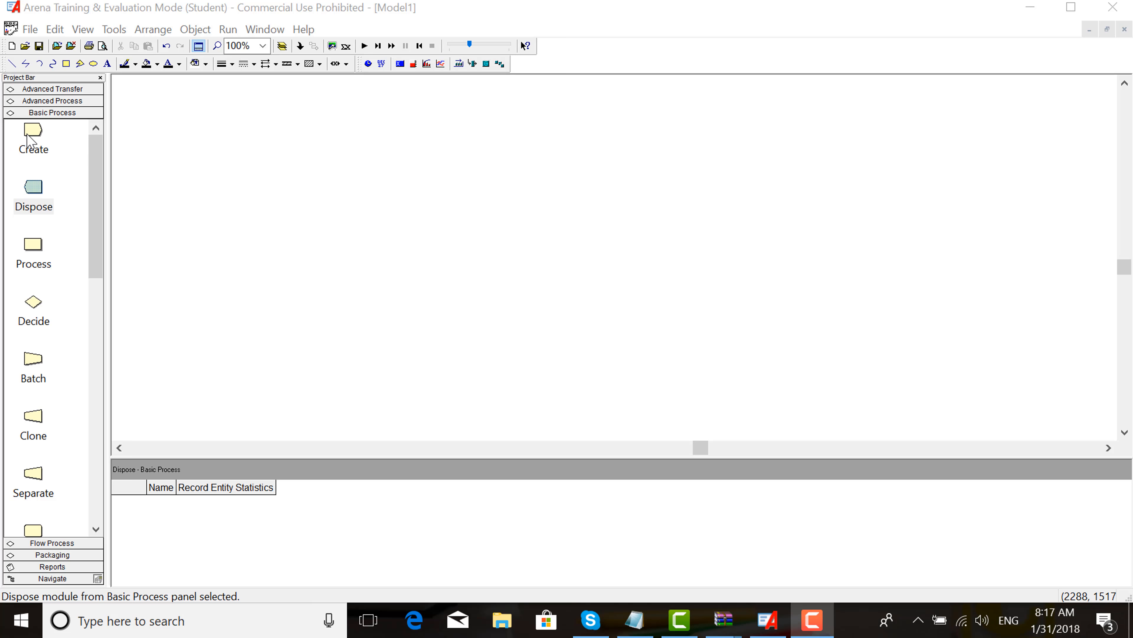
Step: In Arena, place connected Create, Process and Dispose modules in a row across the empty model window
drag(32, 132, 219, 171)
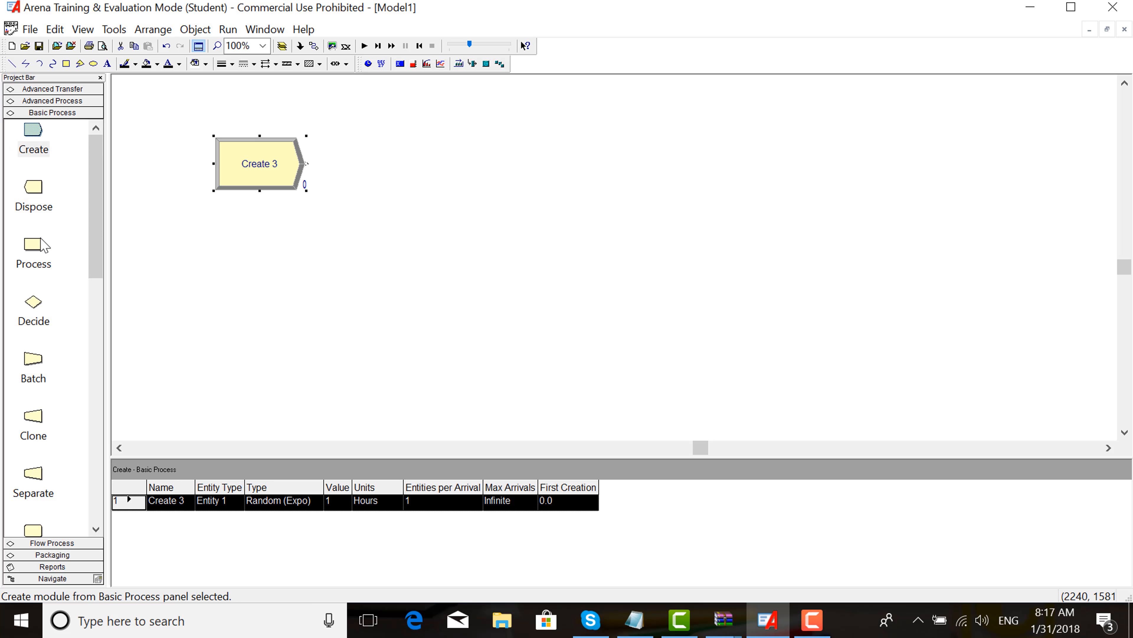
drag(40, 245, 430, 174)
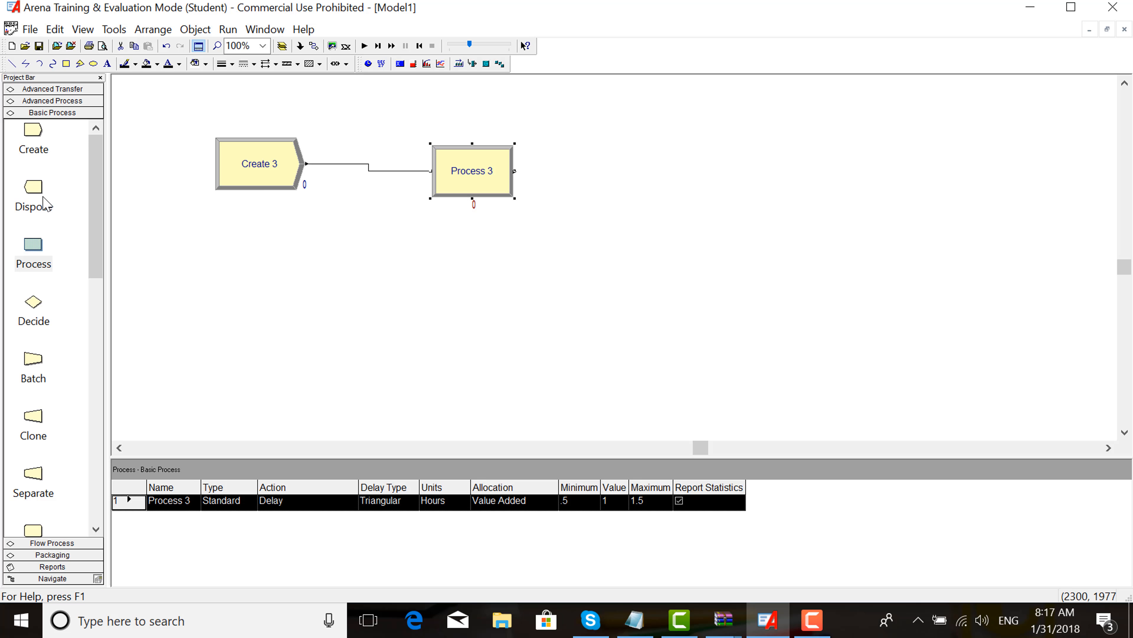
drag(40, 198, 668, 184)
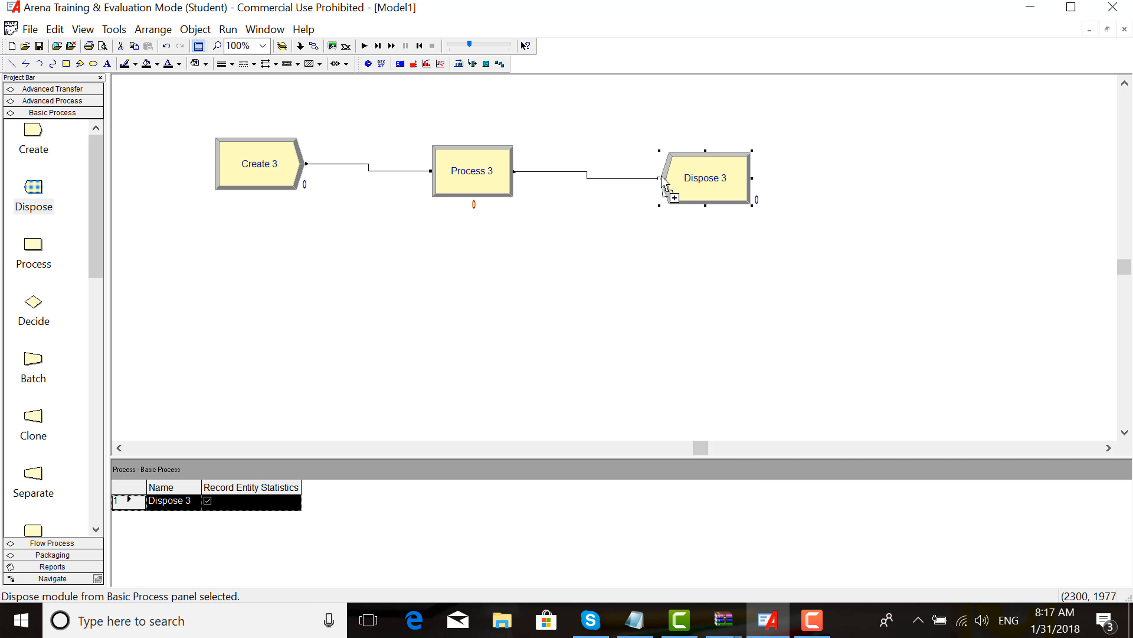
Step: Name the Create module carwash
double_click(267, 170)
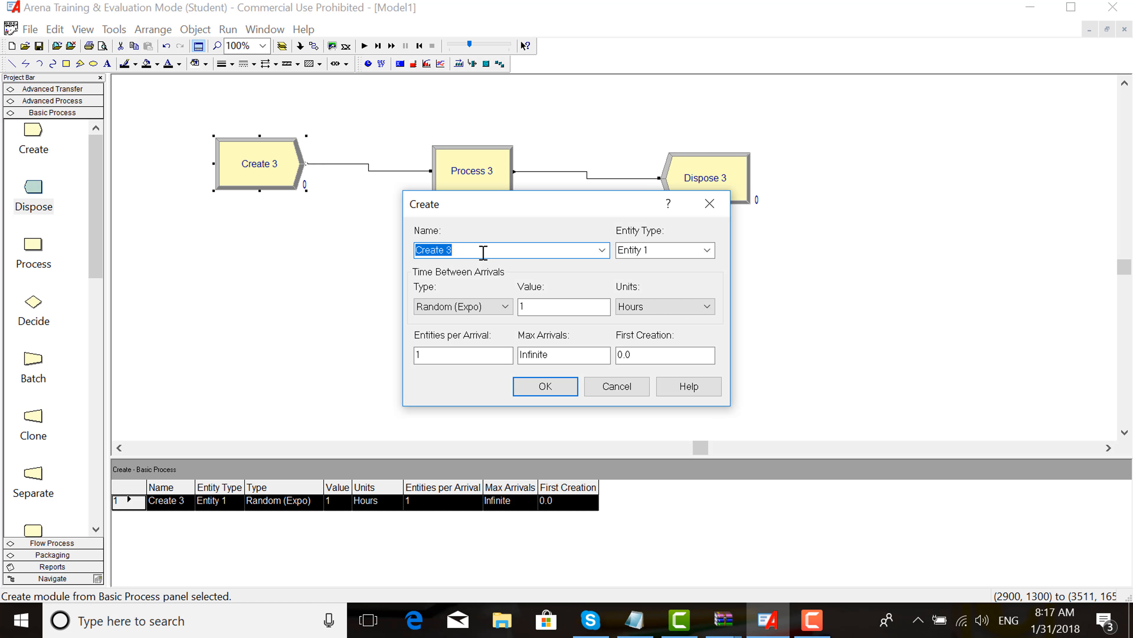
key(BackSpace)
click(639, 619)
click(767, 619)
key(BackSpace)
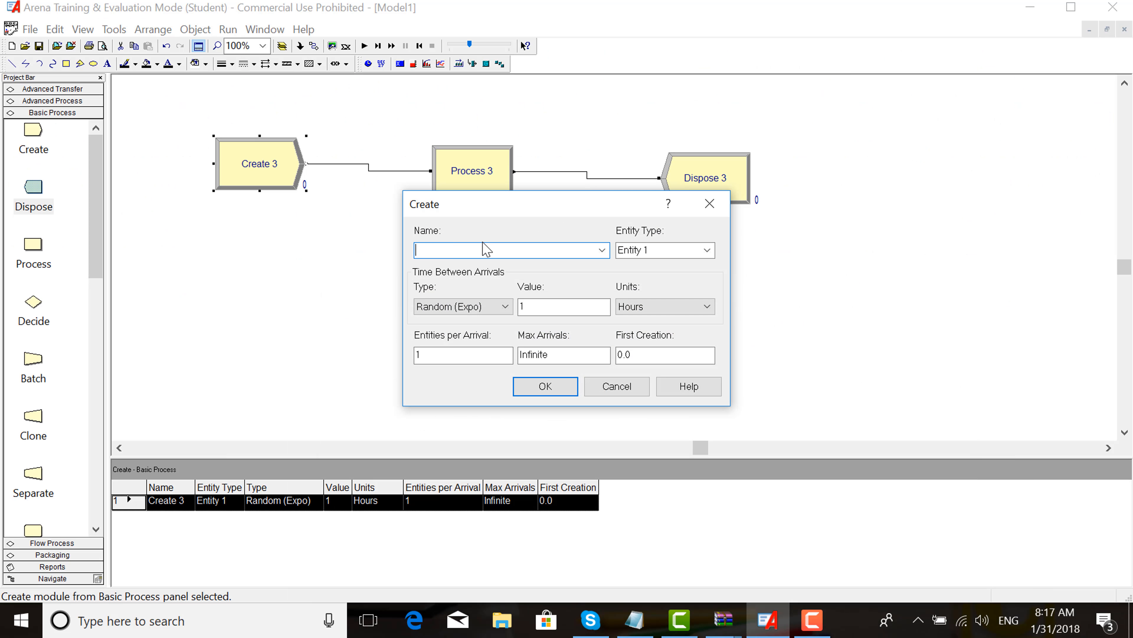
text(carwash)
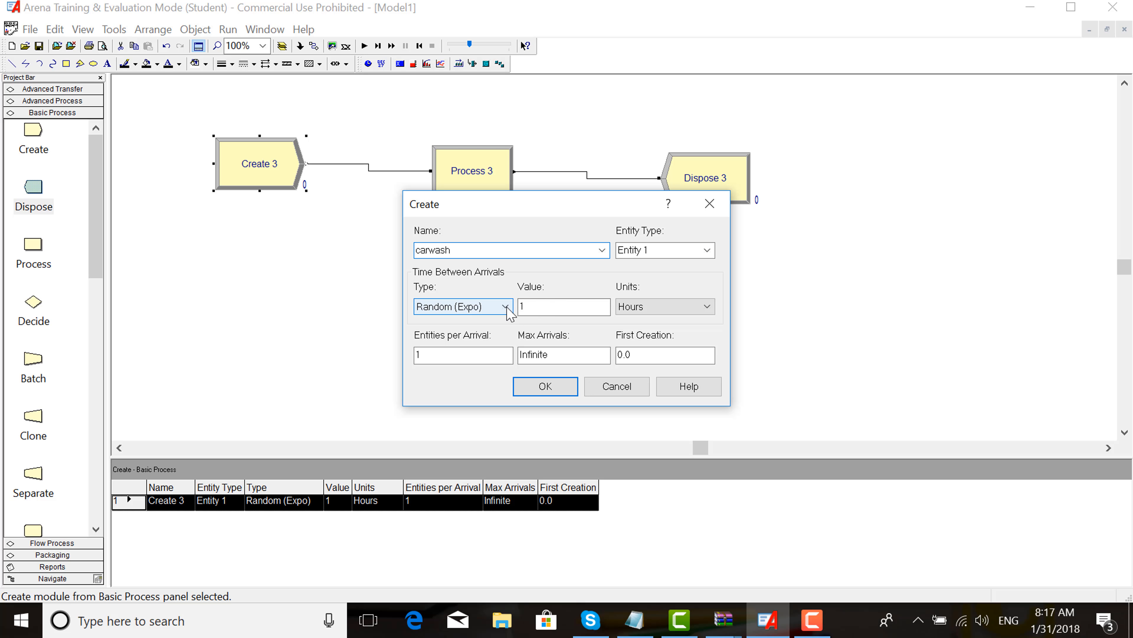
Step: Set the carwash Create module's time between arrivals to a value of 4 minutes
click(538, 308)
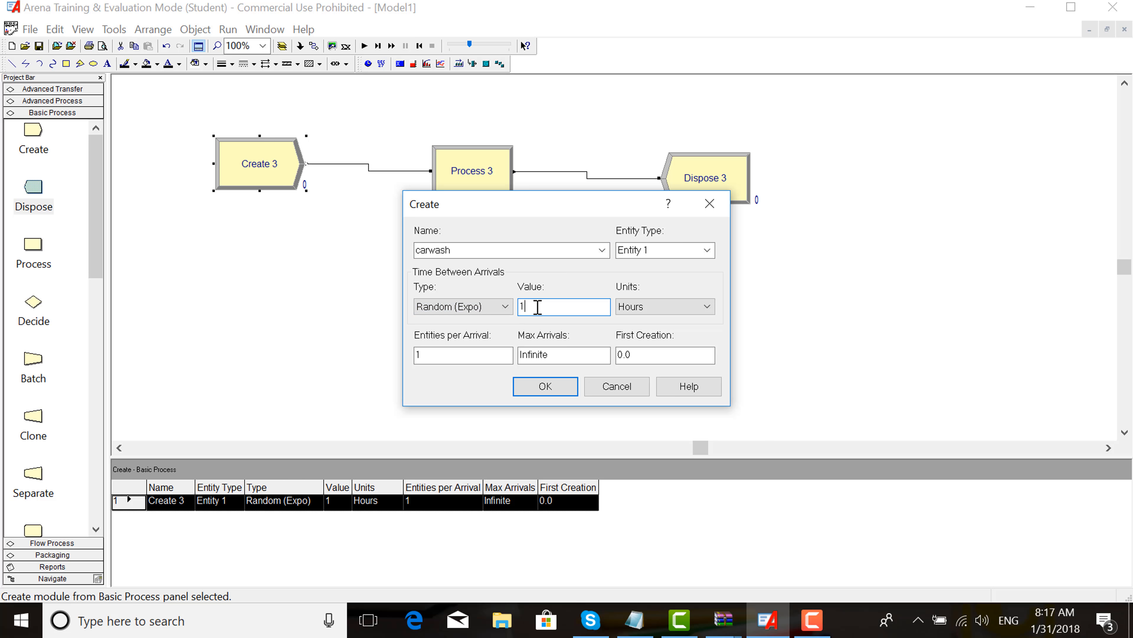
key(BackSpace)
text(4)
click(707, 308)
click(680, 334)
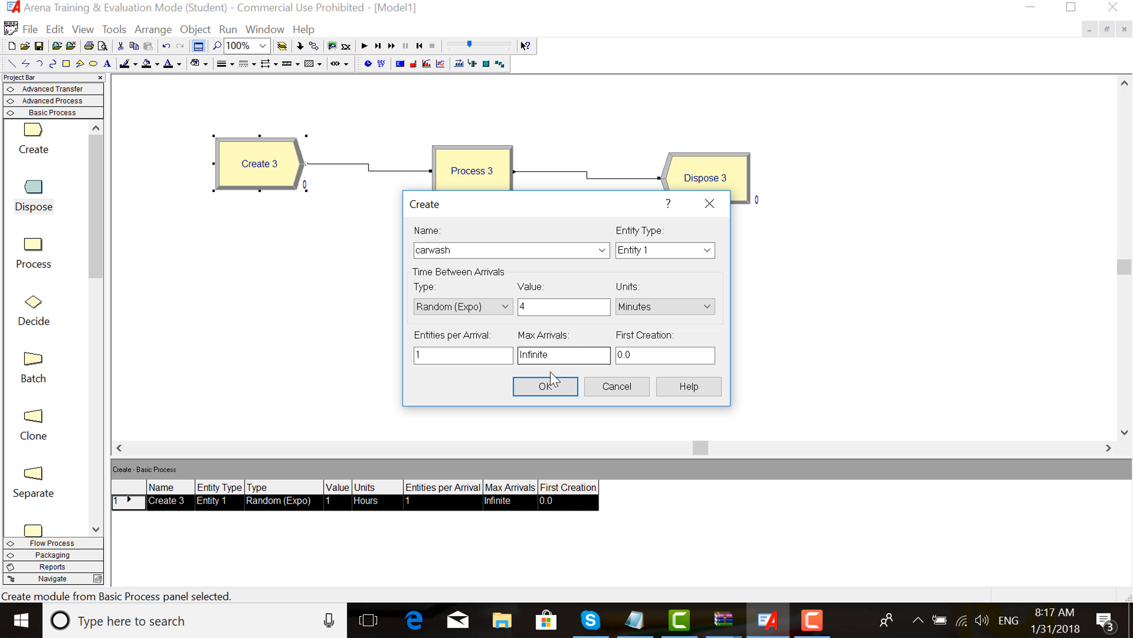
Step: Name the Process module machine and set its logic action to Seize Delay Release
double_click(488, 171)
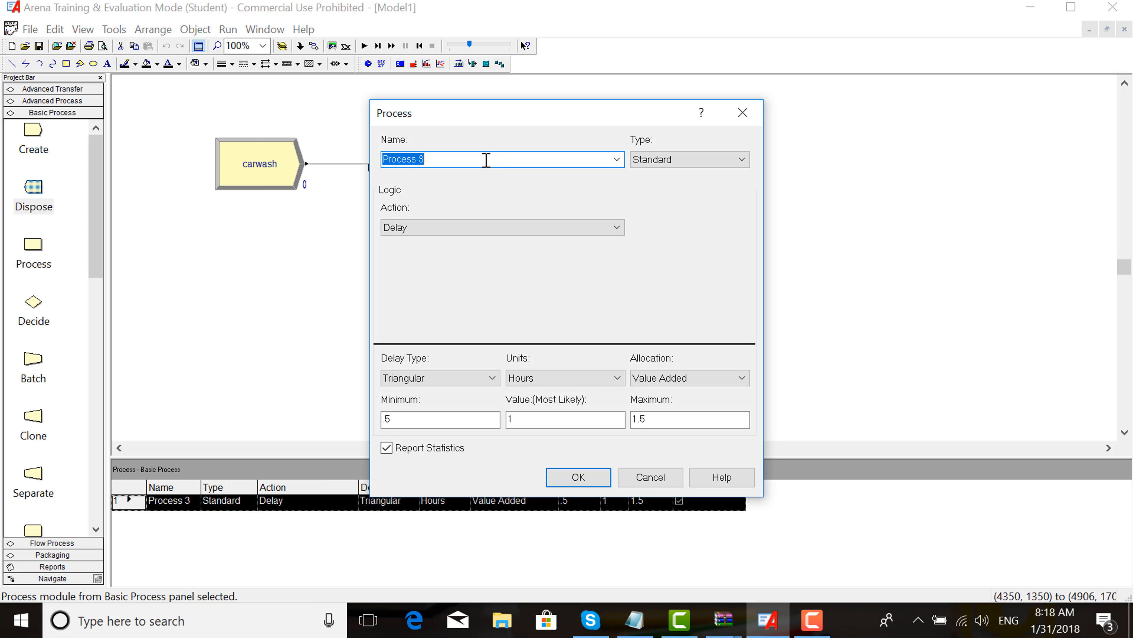
click(486, 160)
key(BackSpace)
key(BackSpace)
key(BackSpace)
key(BackSpace)
key(BackSpace)
key(BackSpace)
key(BackSpace)
text(machine)
click(615, 228)
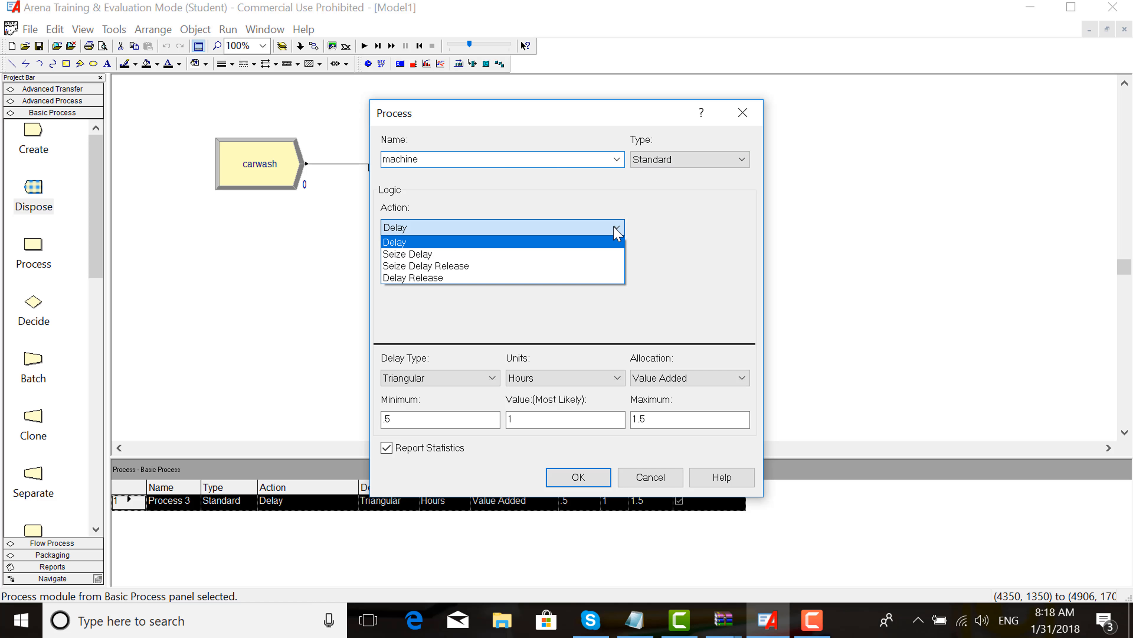
click(553, 266)
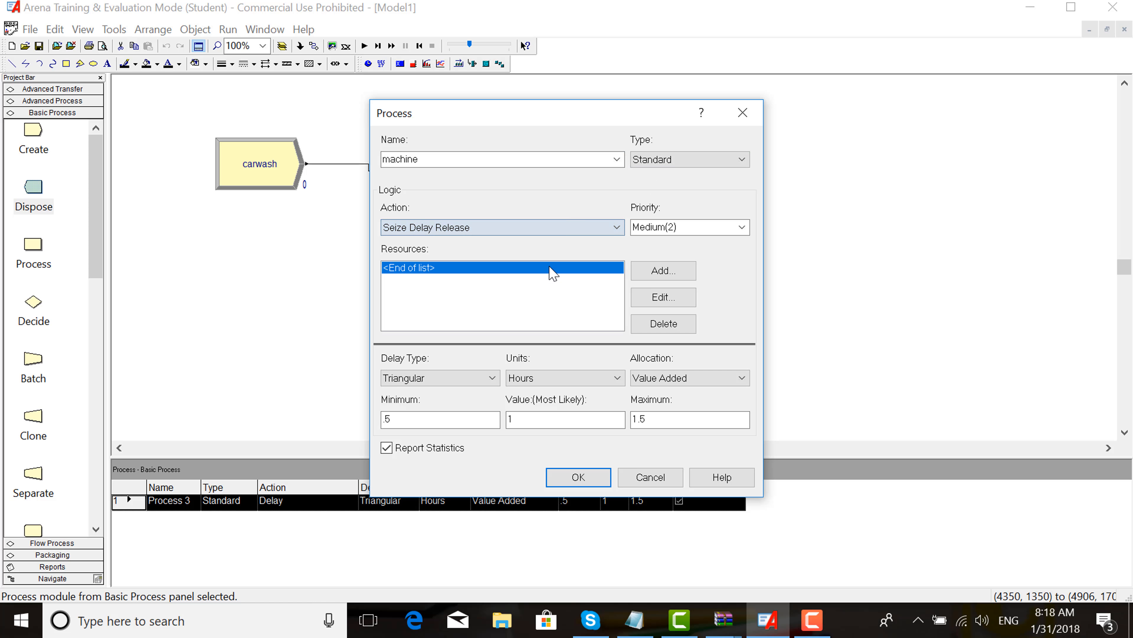
Step: Add a resource named carmachine to the machine process
click(651, 273)
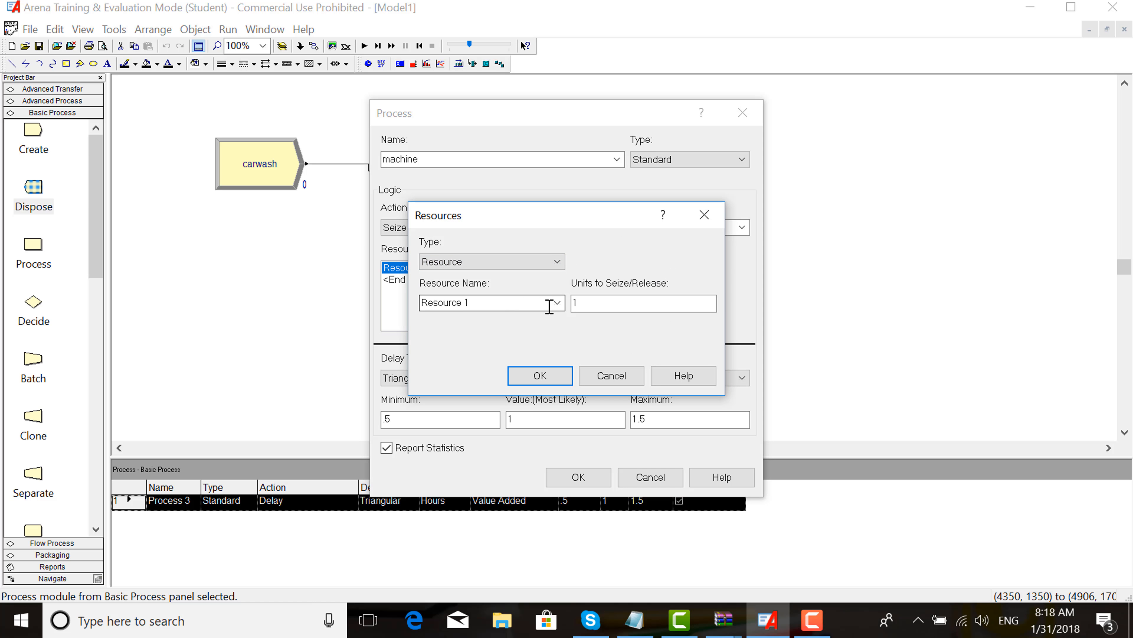
click(541, 305)
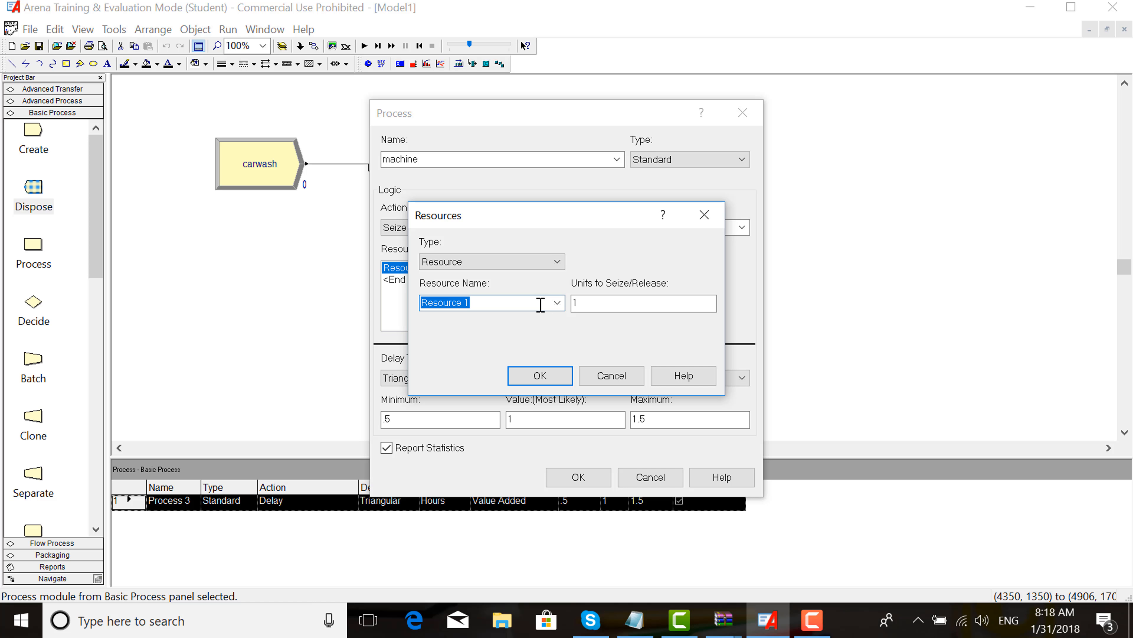
key(BackSpace)
text(carmachine)
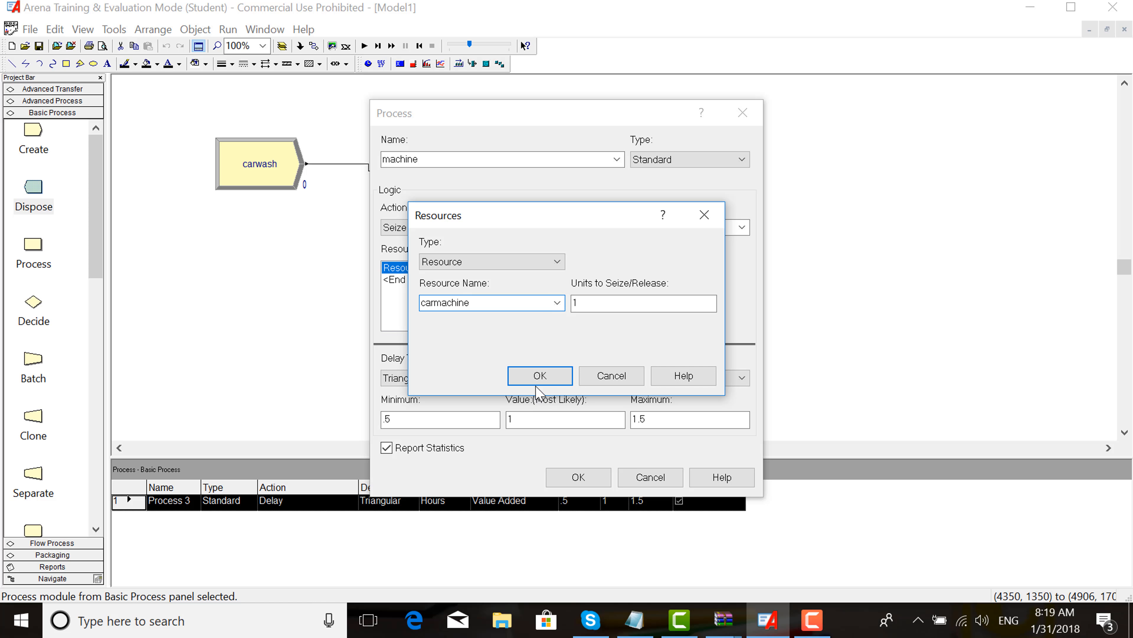
click(544, 381)
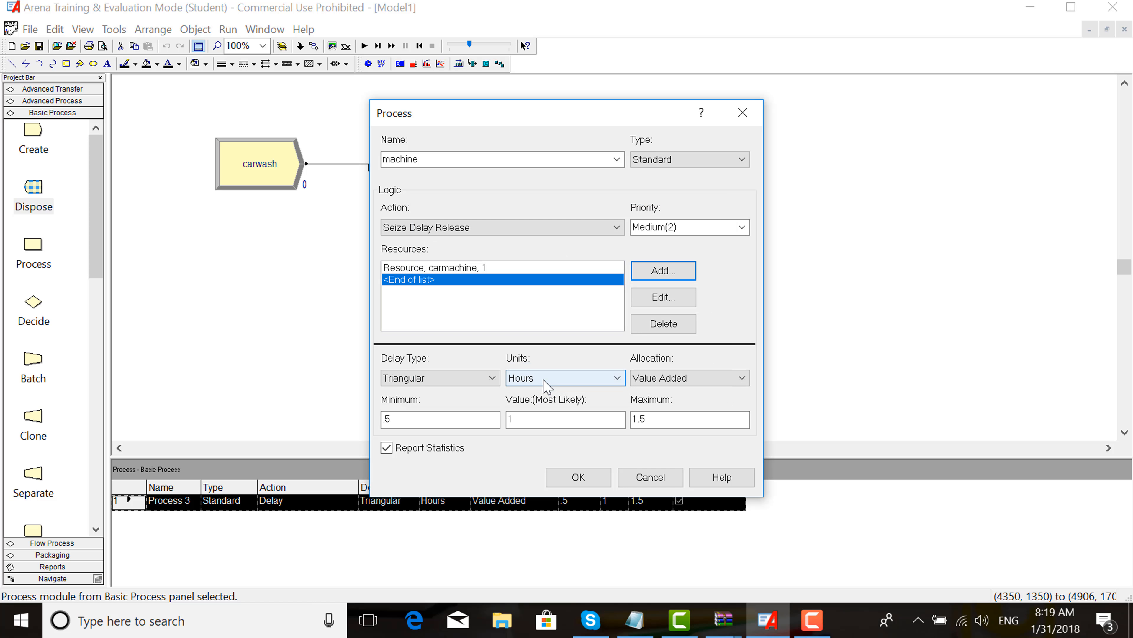
Step: Give the machine process a Uniform delay in minutes with a minimum of 2 and a maximum of 4
click(492, 379)
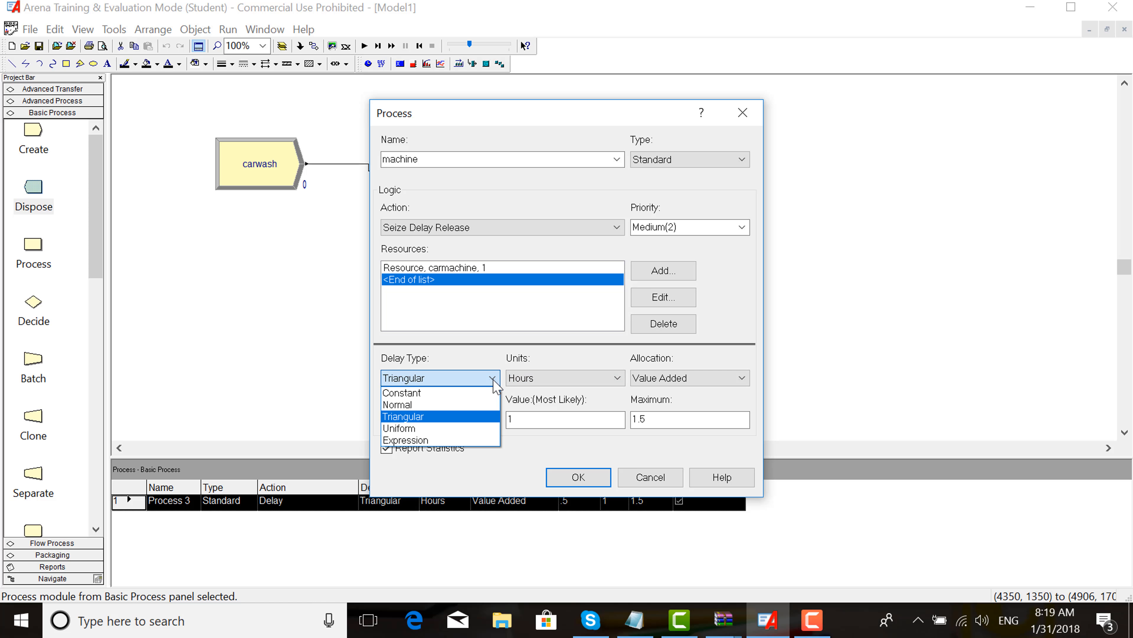
click(453, 429)
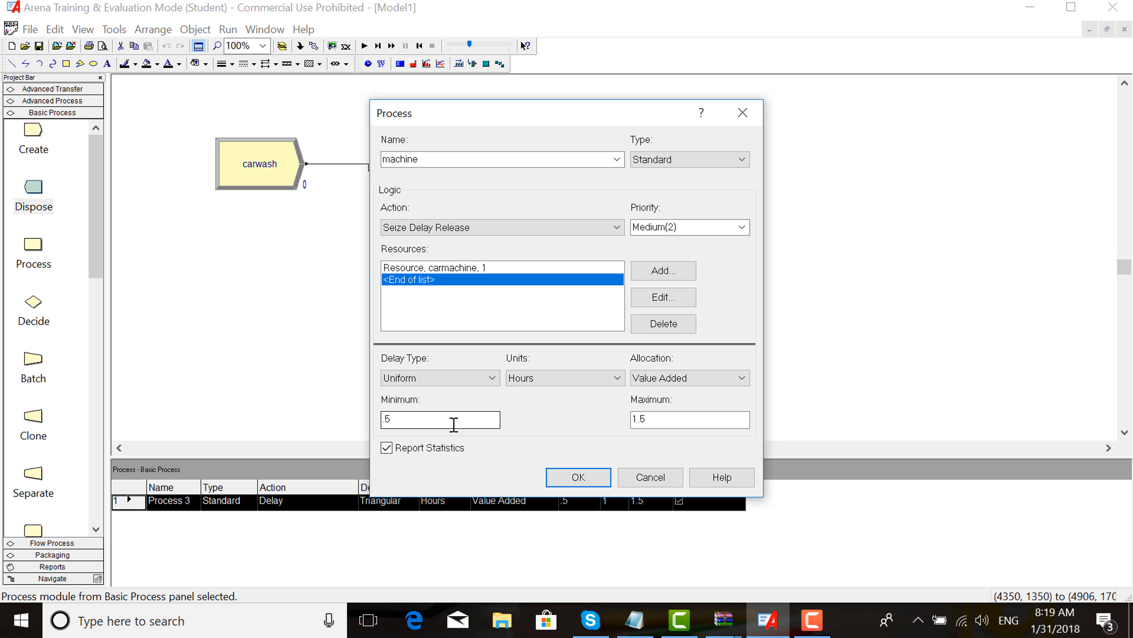
click(608, 379)
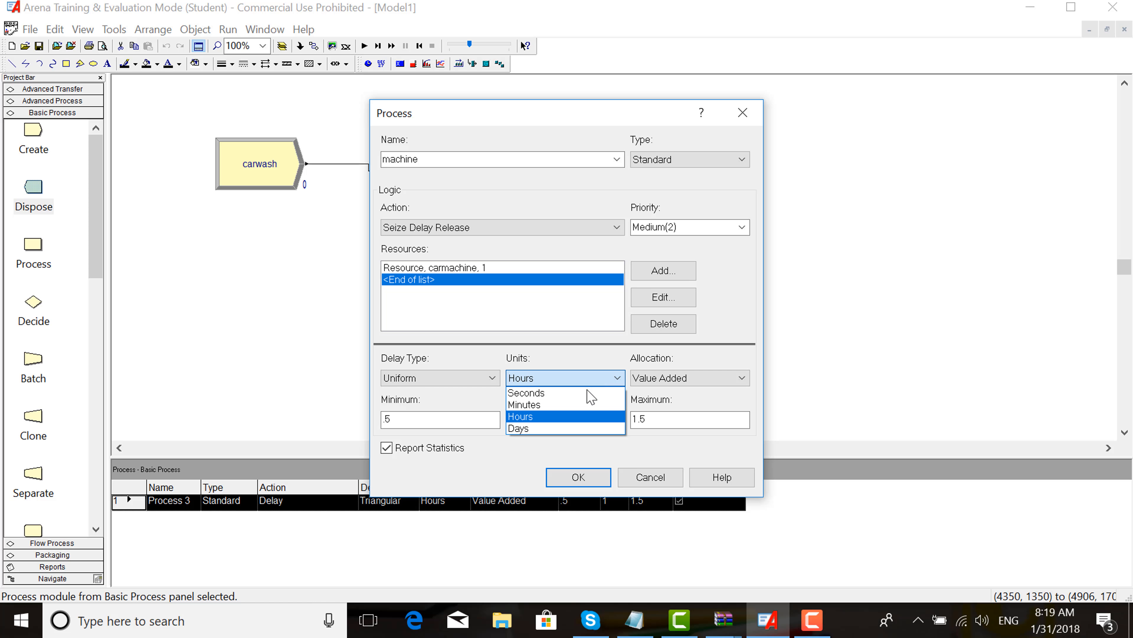
click(579, 404)
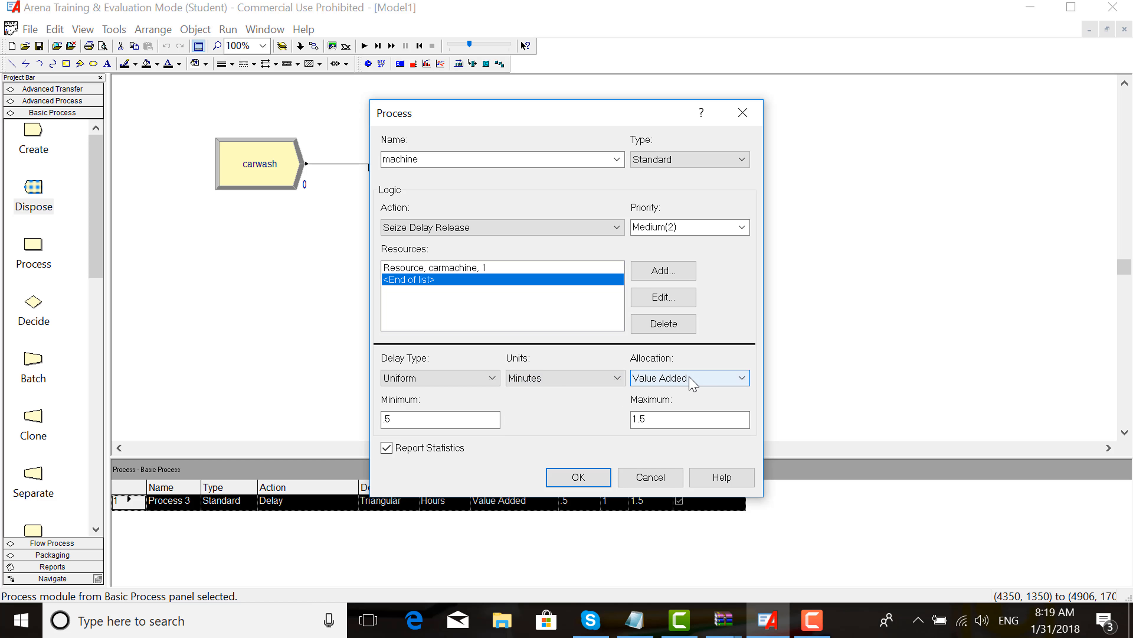
click(423, 422)
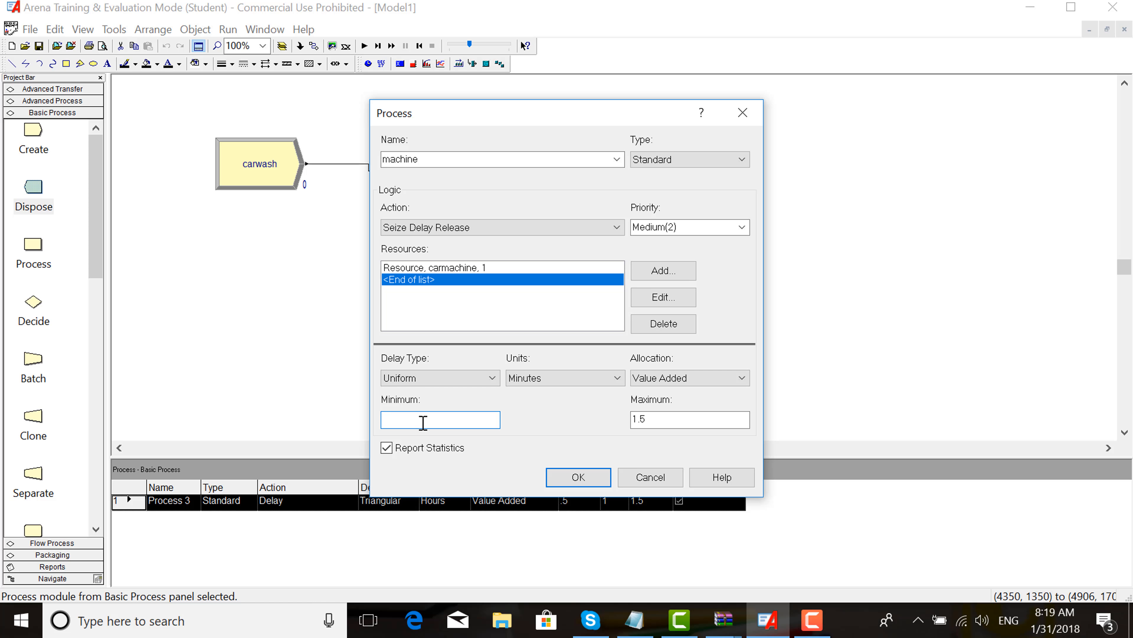
text(2)
click(665, 418)
key(BackSpace)
text(4)
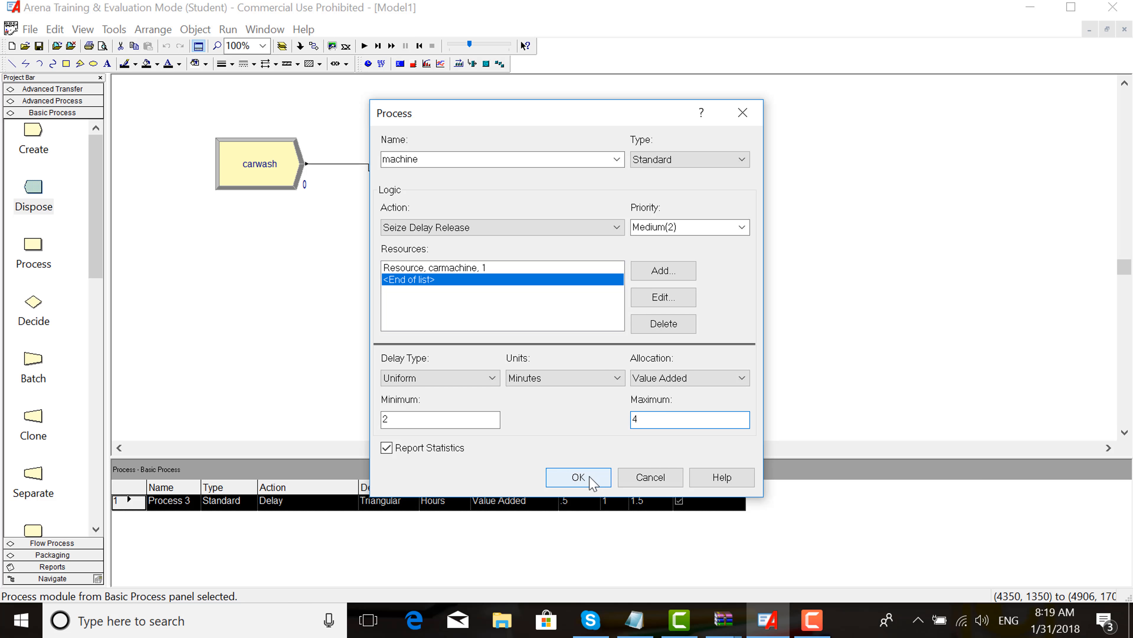
click(578, 477)
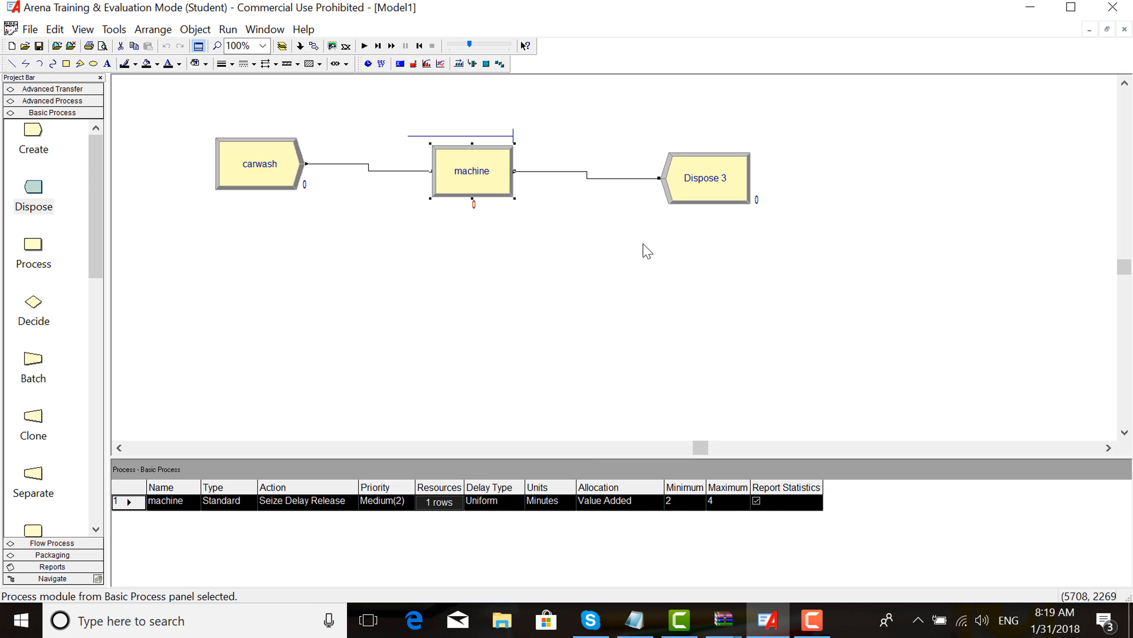
Step: Rename the Dispose module as exit
double_click(712, 197)
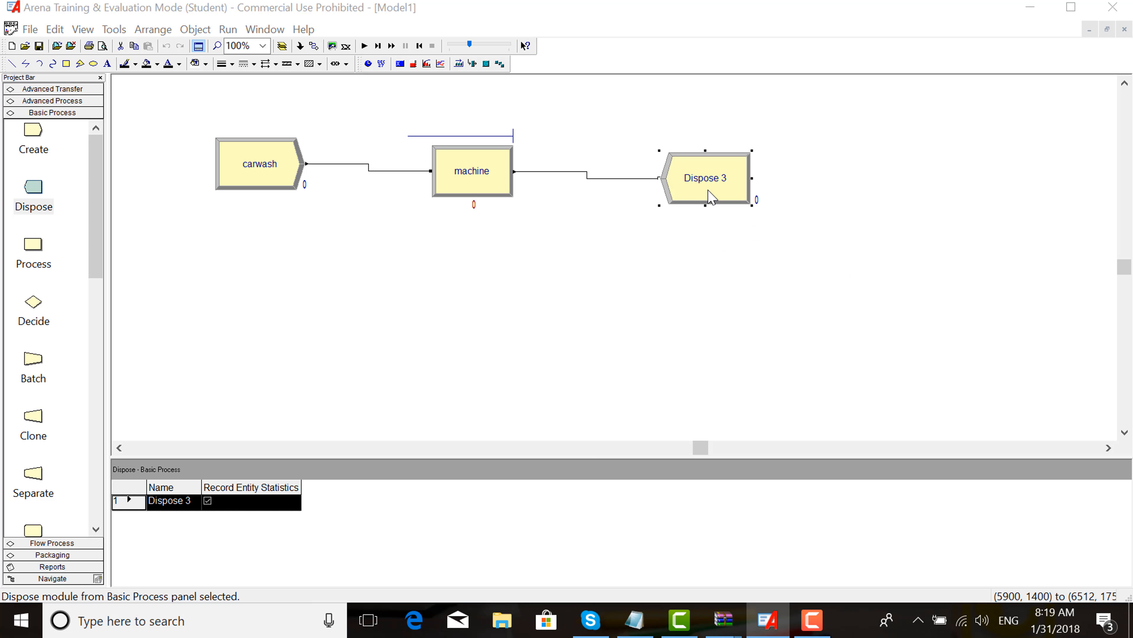
key(BackSpace)
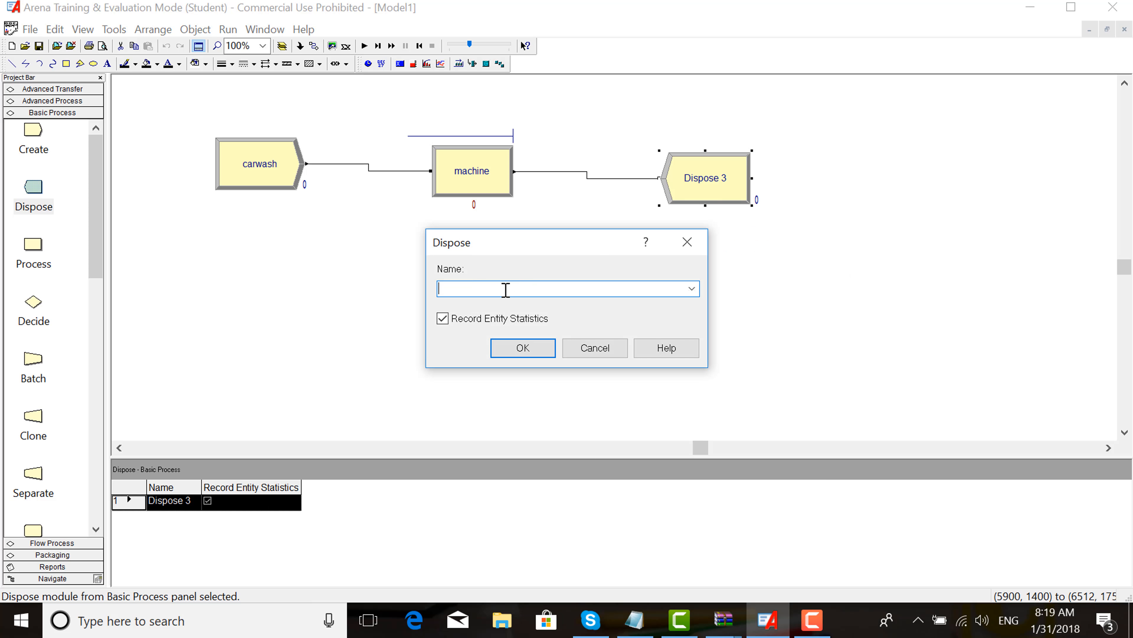
text(exit)
click(523, 349)
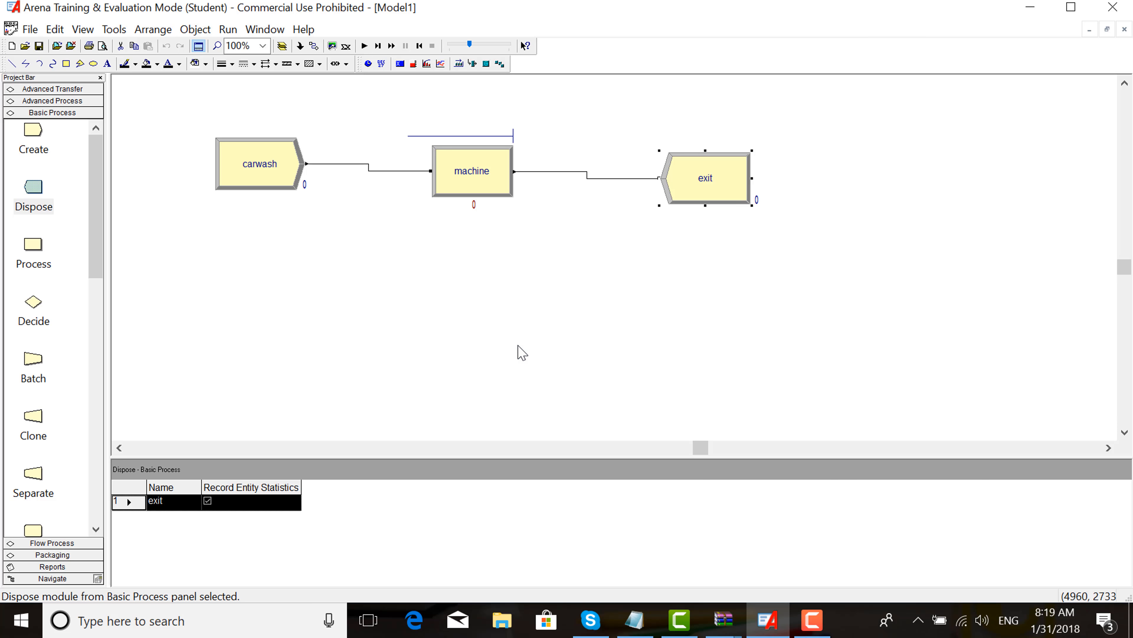
Step: Set the replication length to 12 hours in the run setup
click(228, 30)
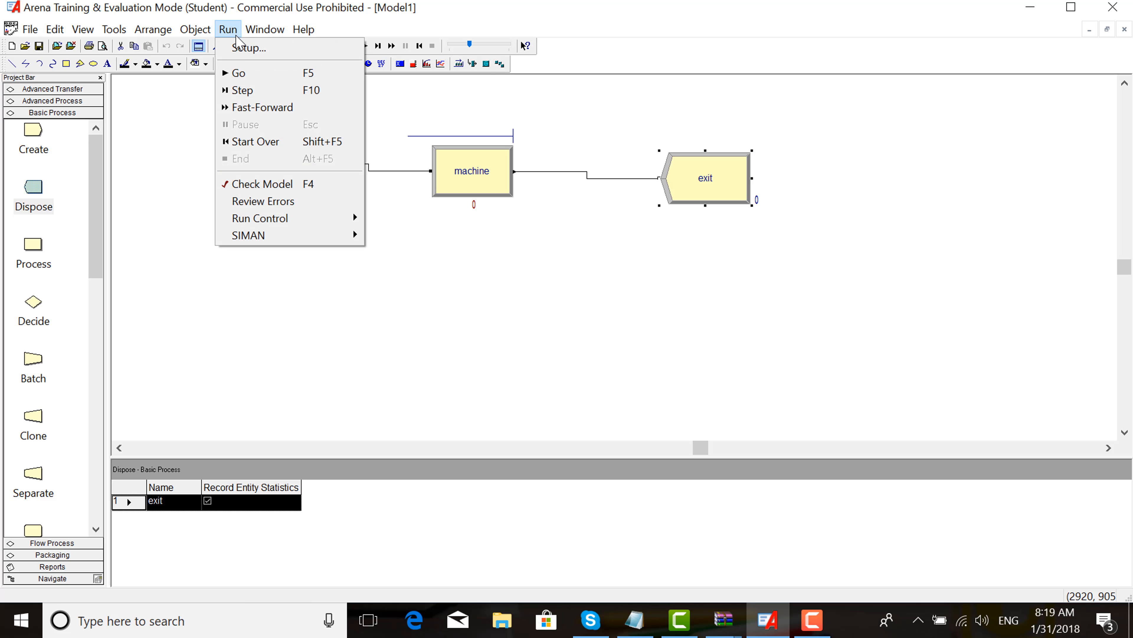
click(248, 48)
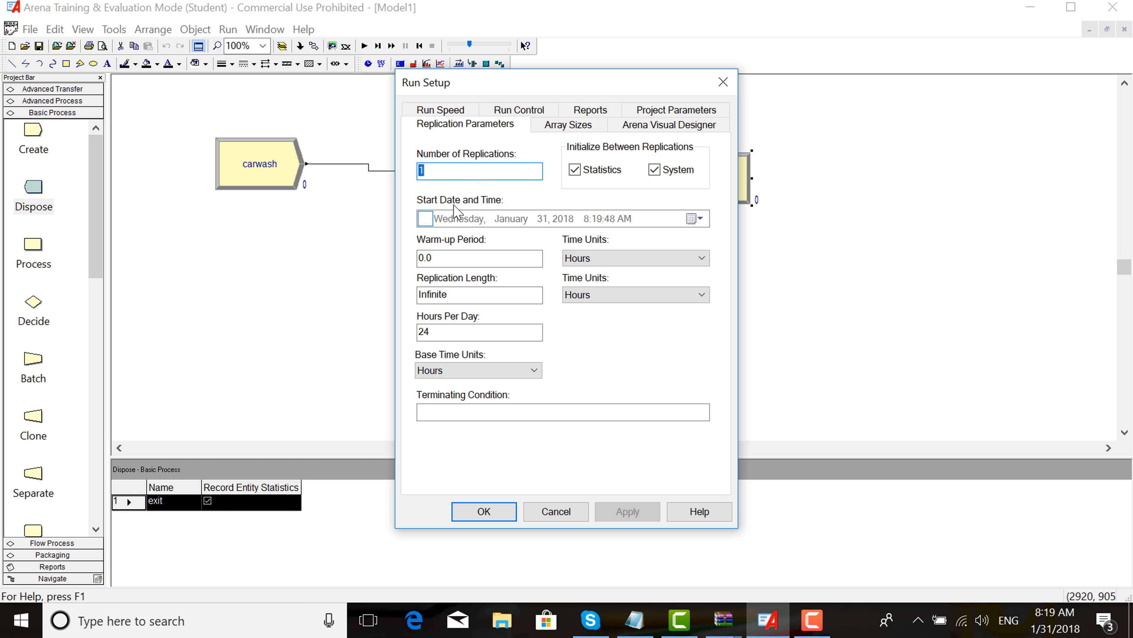
click(429, 219)
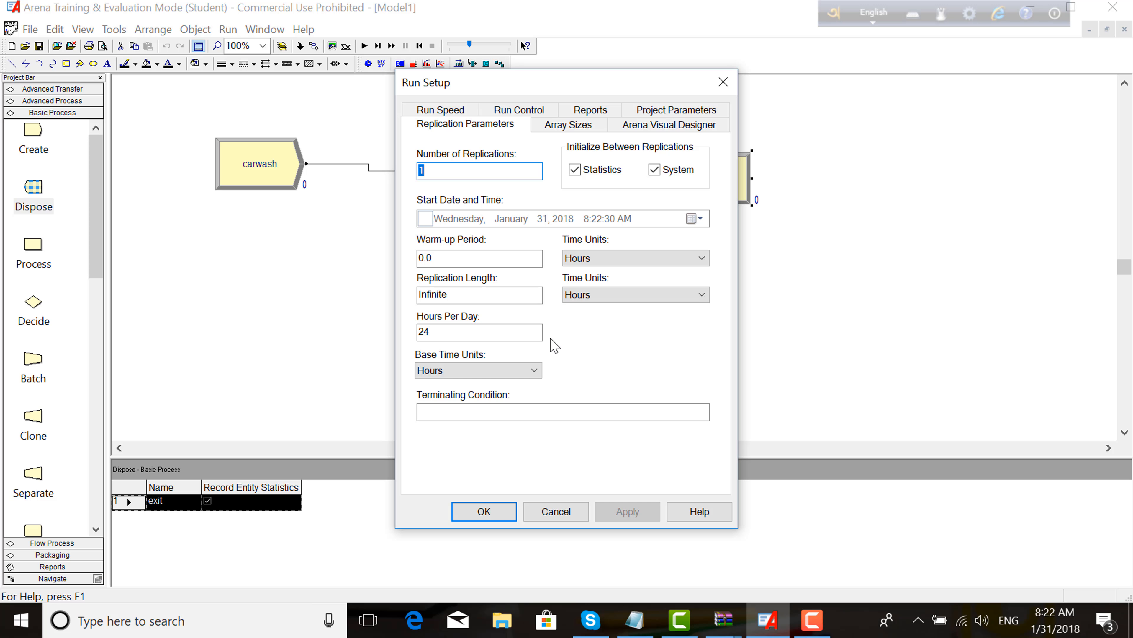
click(474, 294)
key(BackSpace)
key(BackSpace)
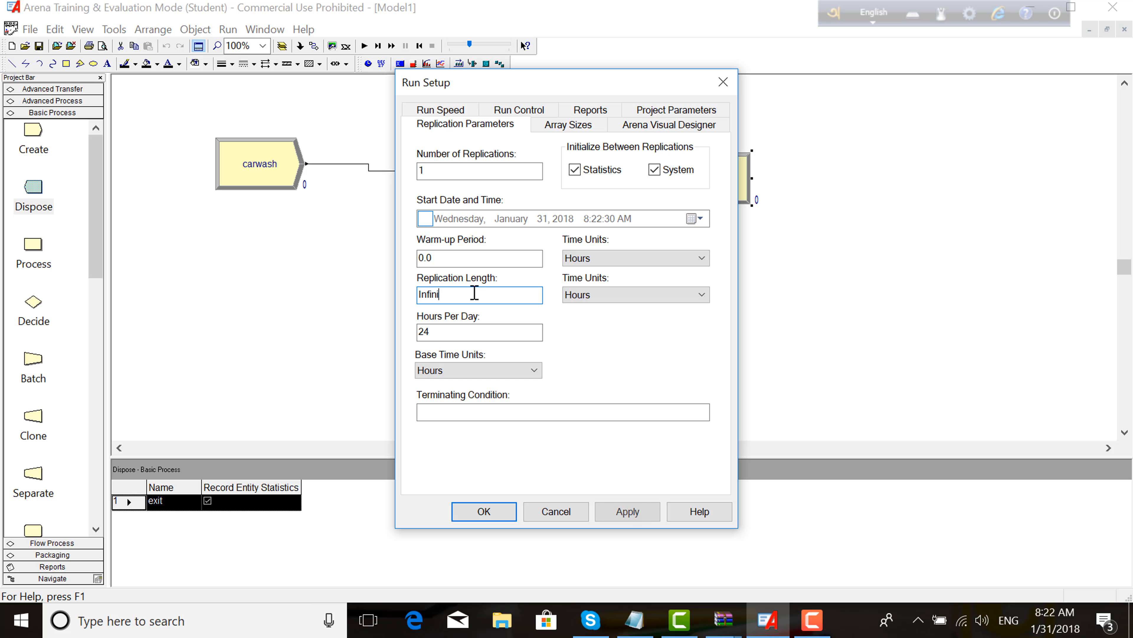
key(BackSpace)
key(BackSpace)
key(BackSpace)
key(BackSpace)
key(BackSpace)
text(12)
click(493, 513)
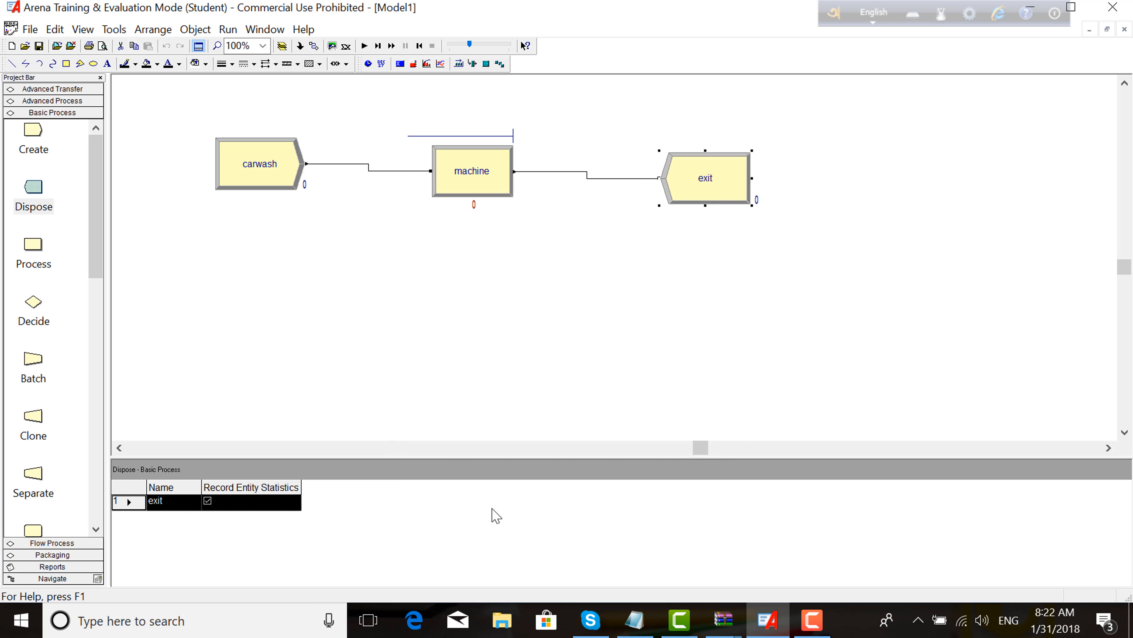
click(386, 381)
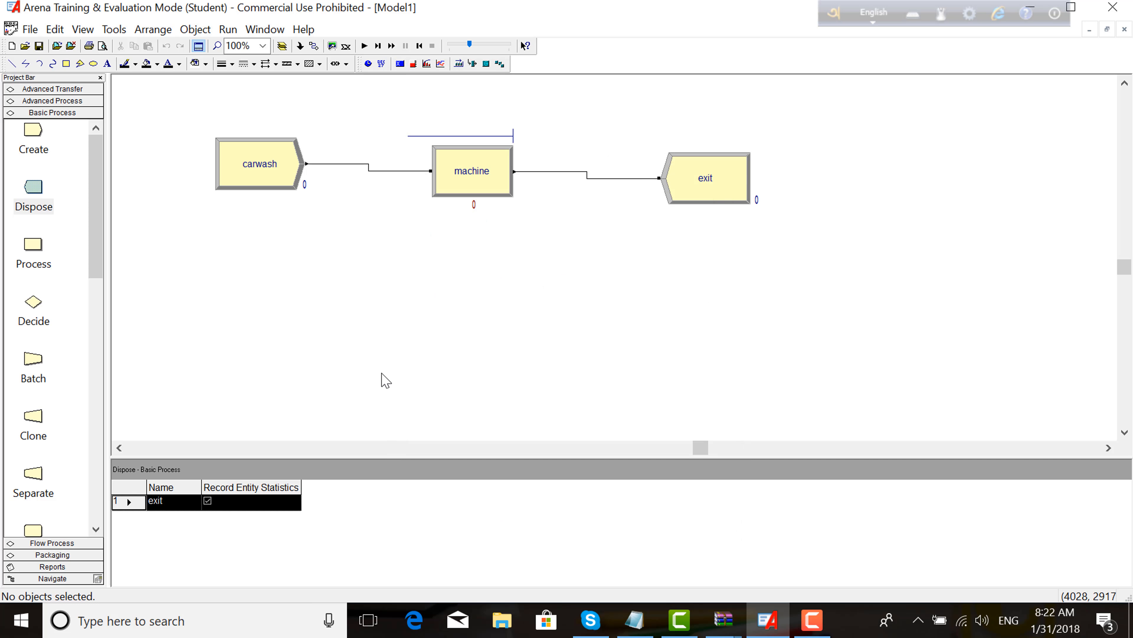
Step: Save the model in the Documents folder under the file name carss
click(32, 30)
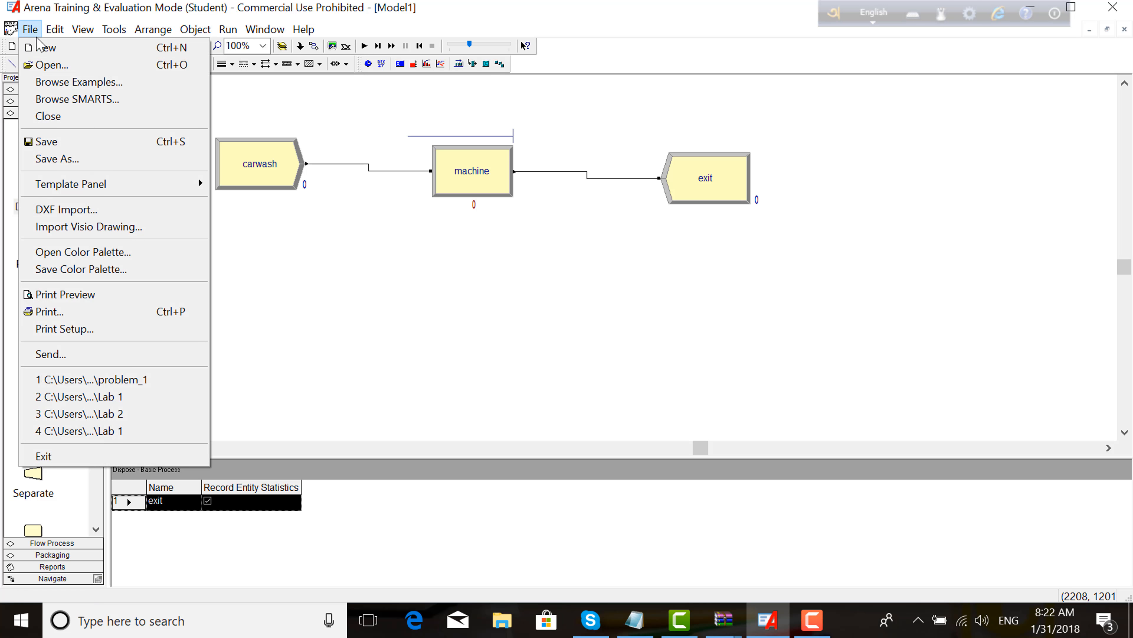
click(67, 143)
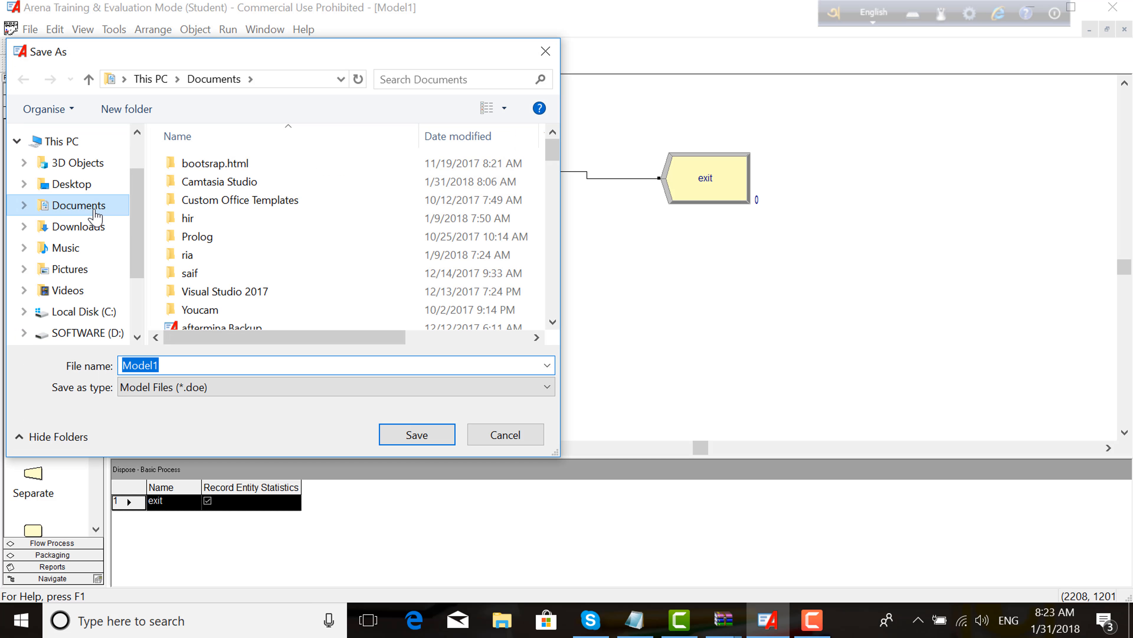
click(95, 208)
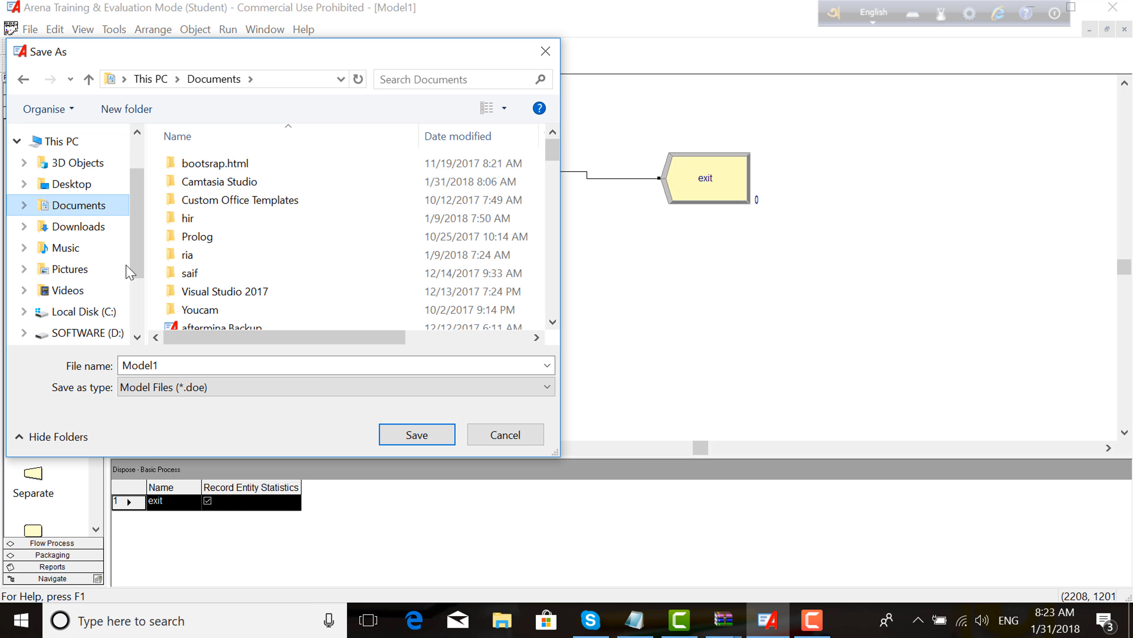
double_click(172, 365)
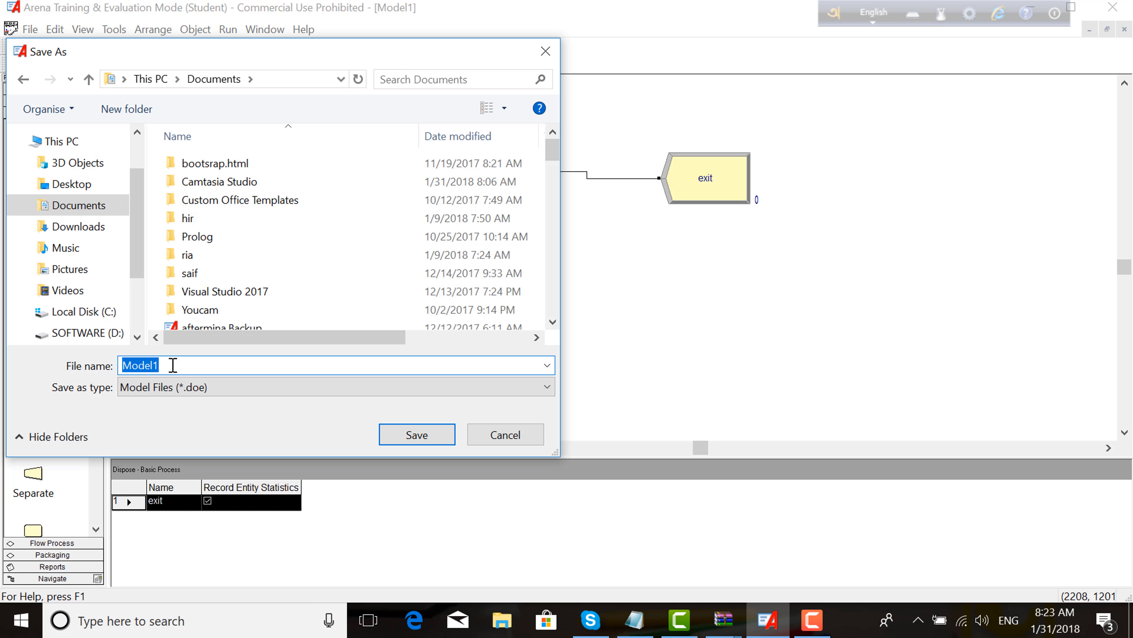
key(BackSpace)
text(ca)
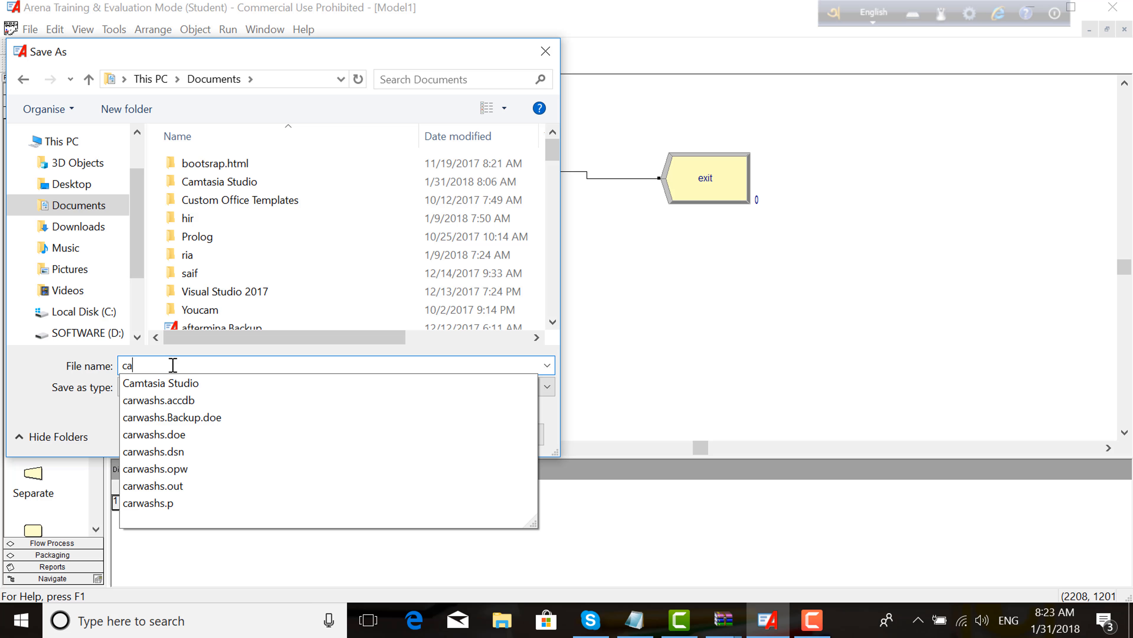
text(r)
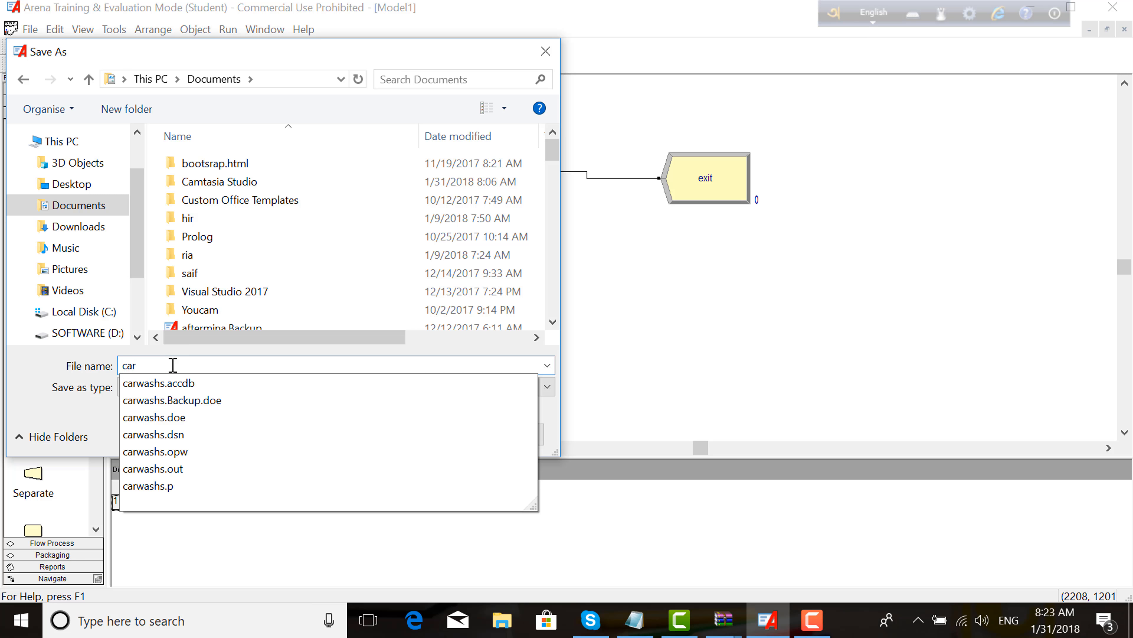
text(ss)
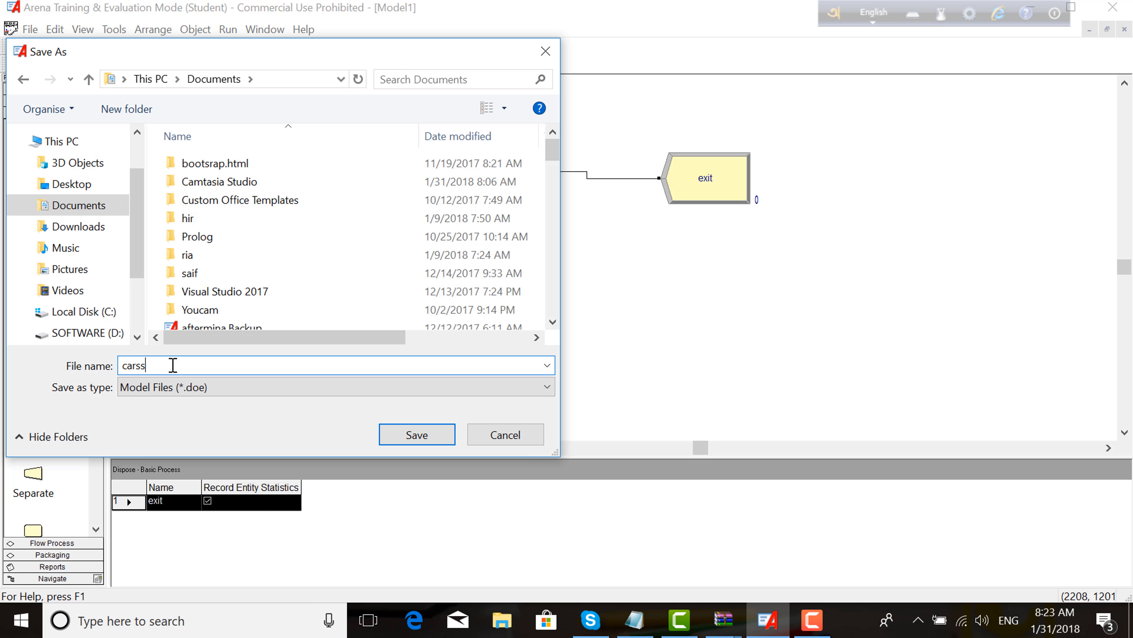
click(397, 437)
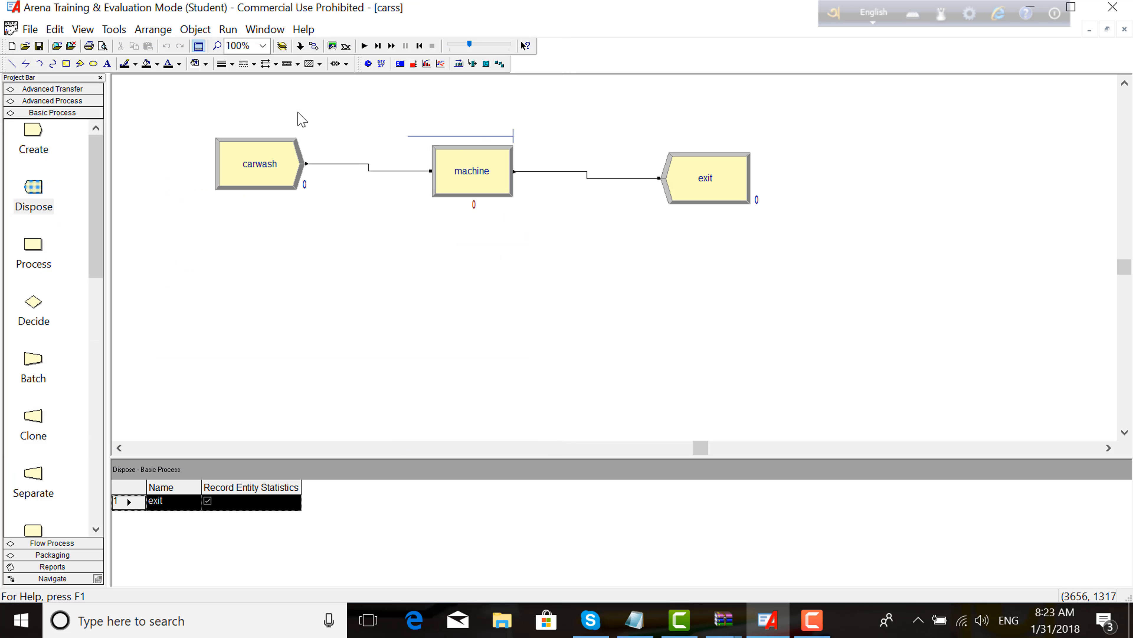
Step: Run the simulation to completion and open its results report
click(230, 30)
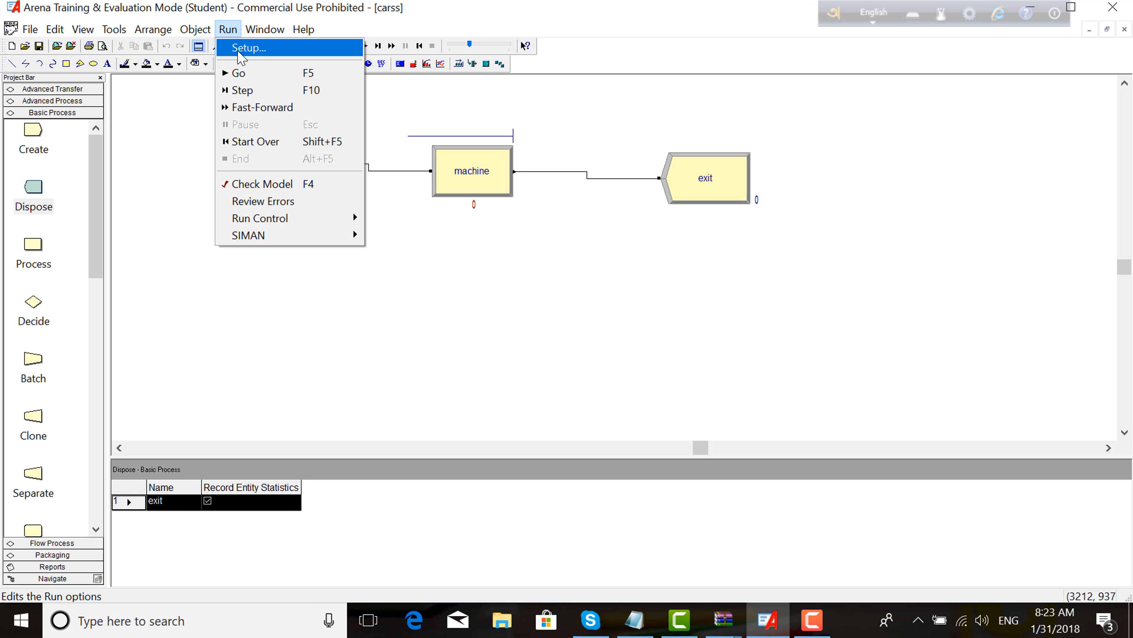
click(253, 73)
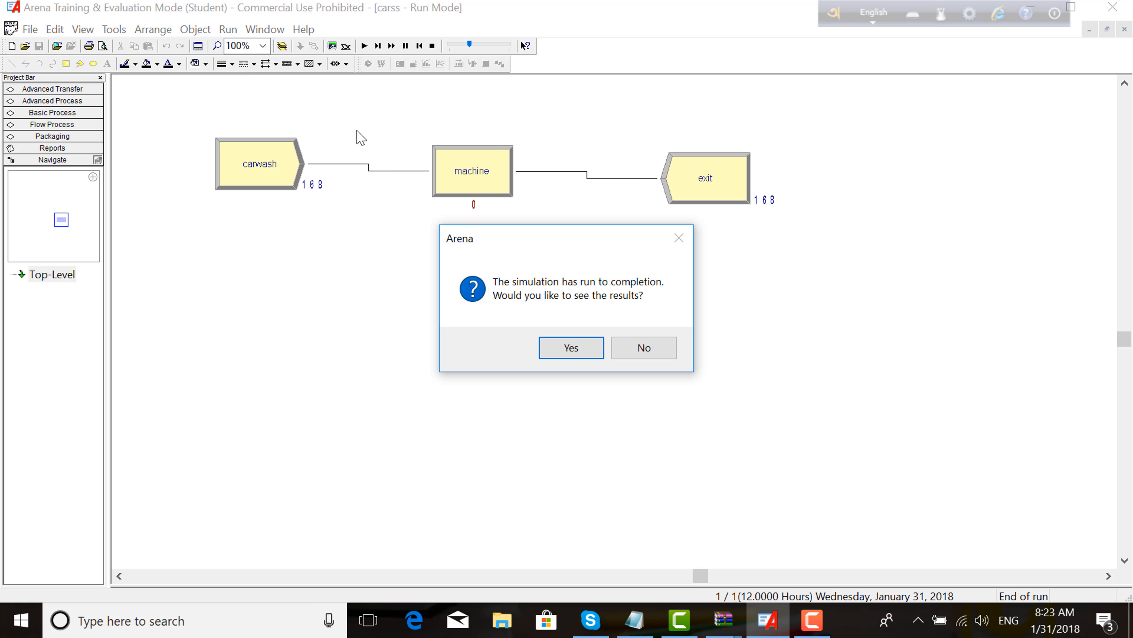
click(557, 351)
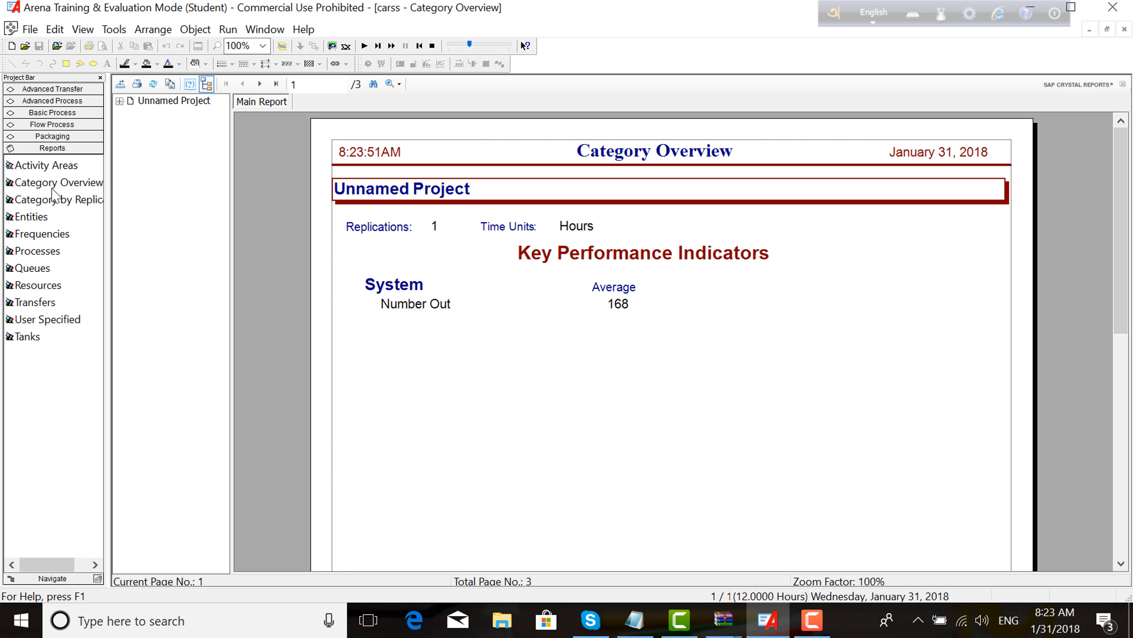
Step: Examine the entity detail summary in the Entities report and open the Resources report
click(44, 216)
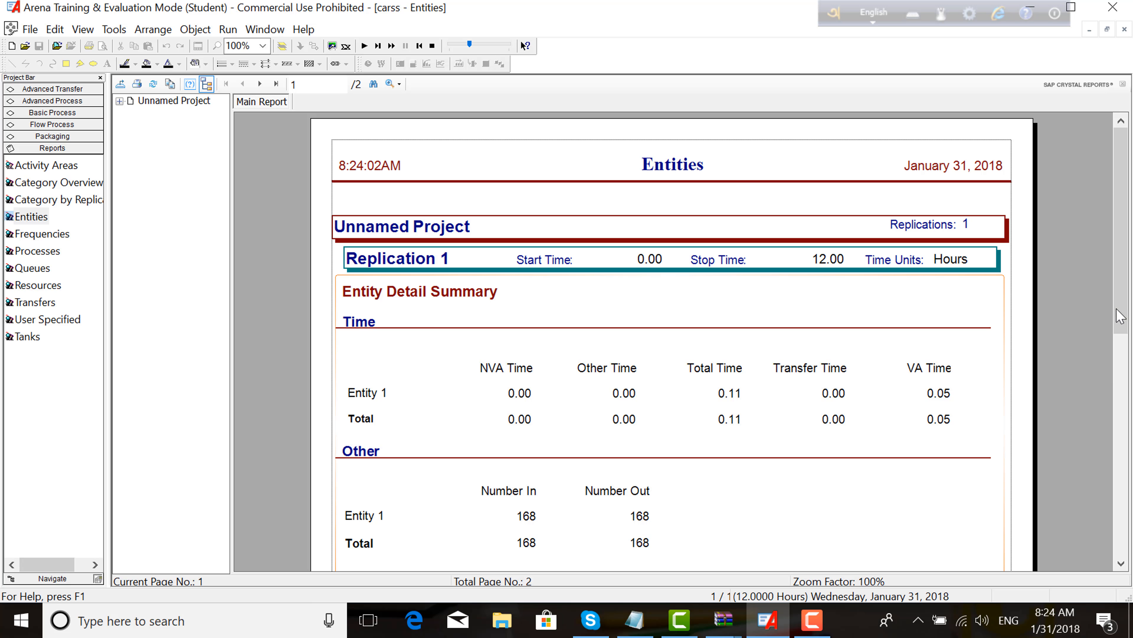
click(1123, 369)
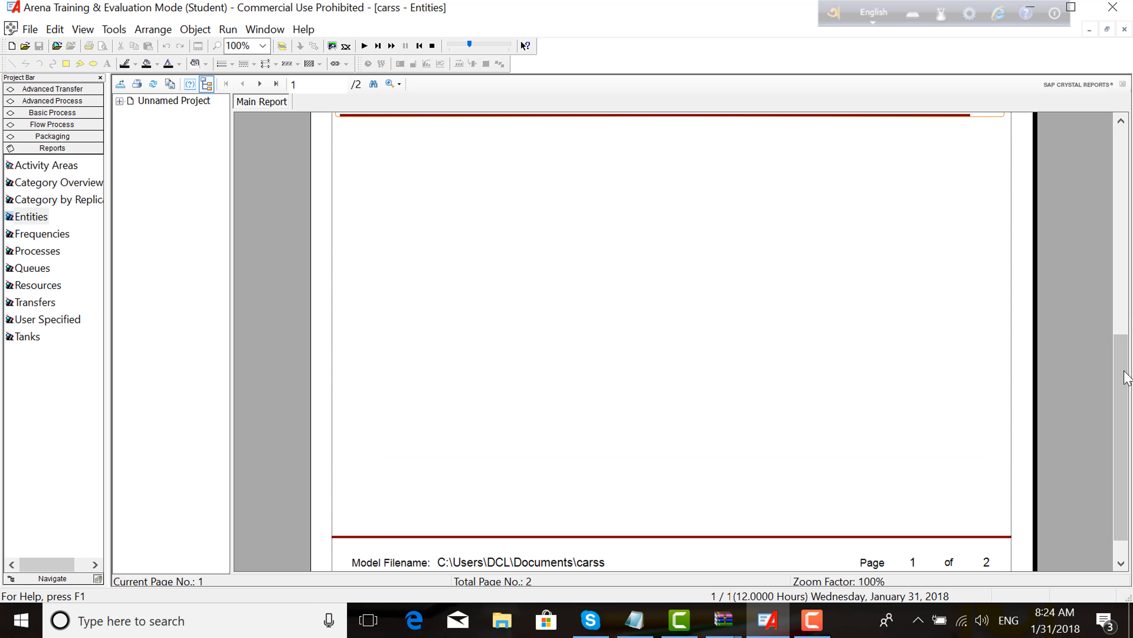
drag(1123, 370, 1131, 228)
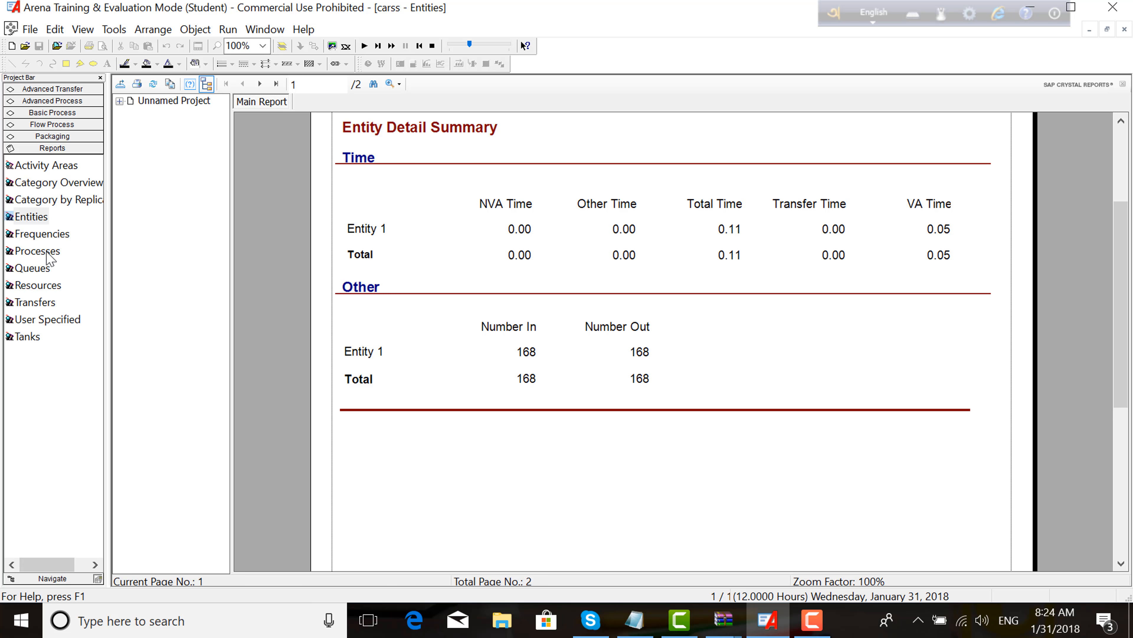
click(48, 286)
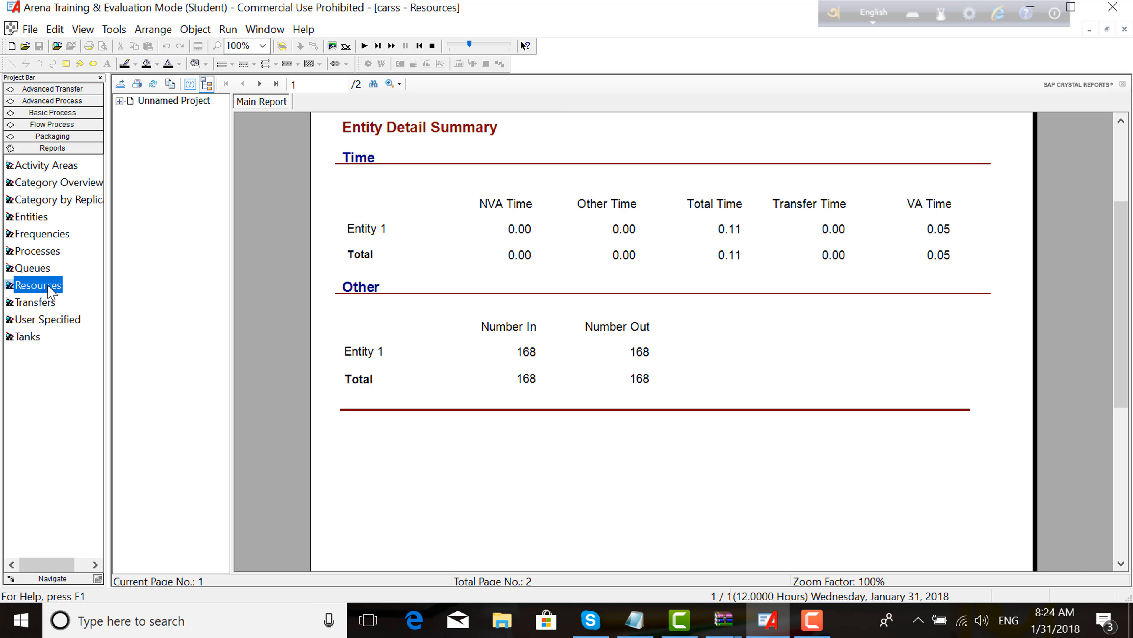